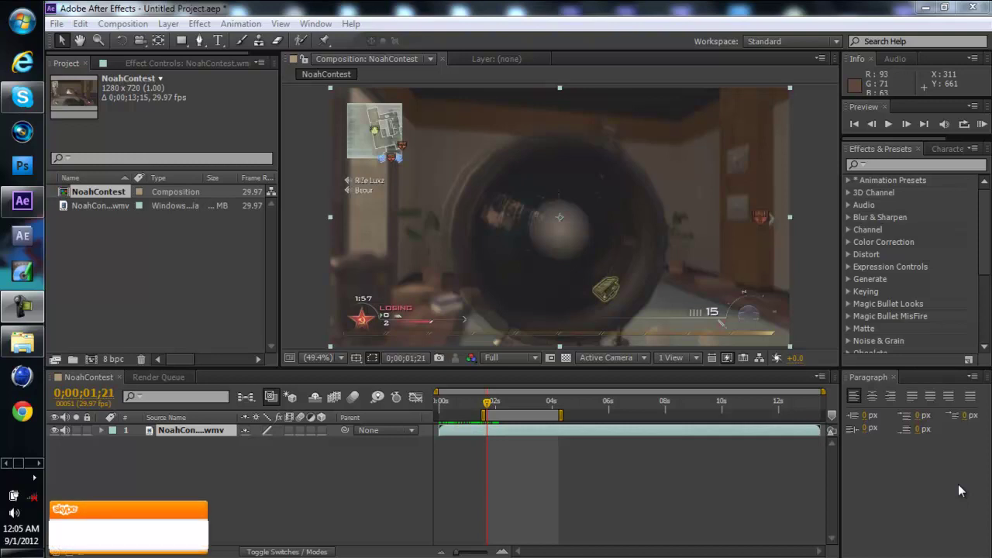
Duplicate the gameplay video layer with Ctrl+D.
left_click(897, 161)
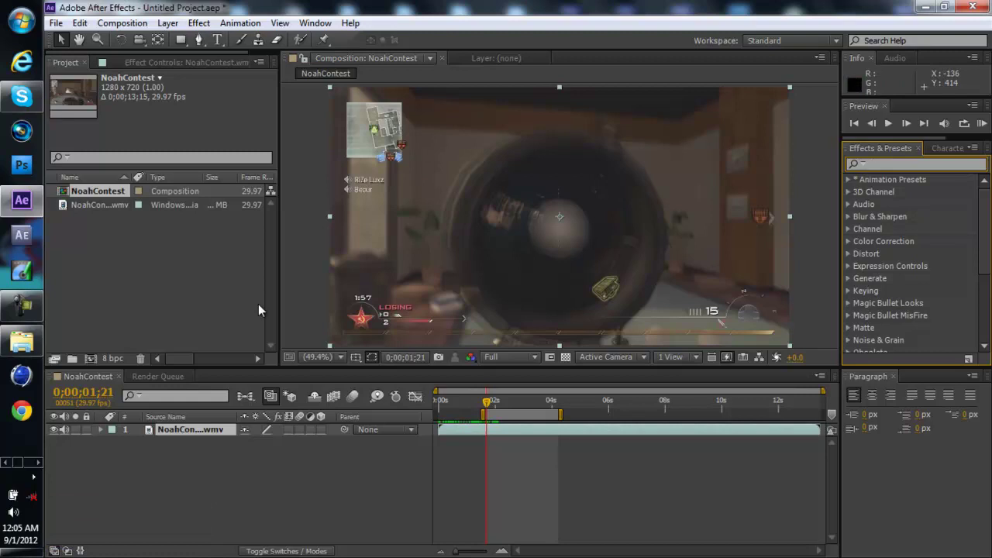
left_click(198, 434)
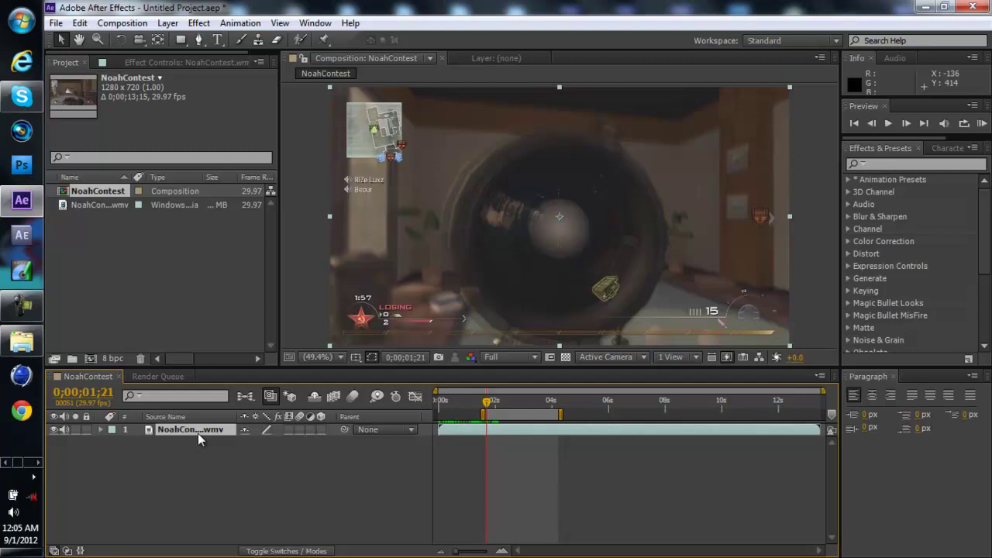
key("ctrl+d")
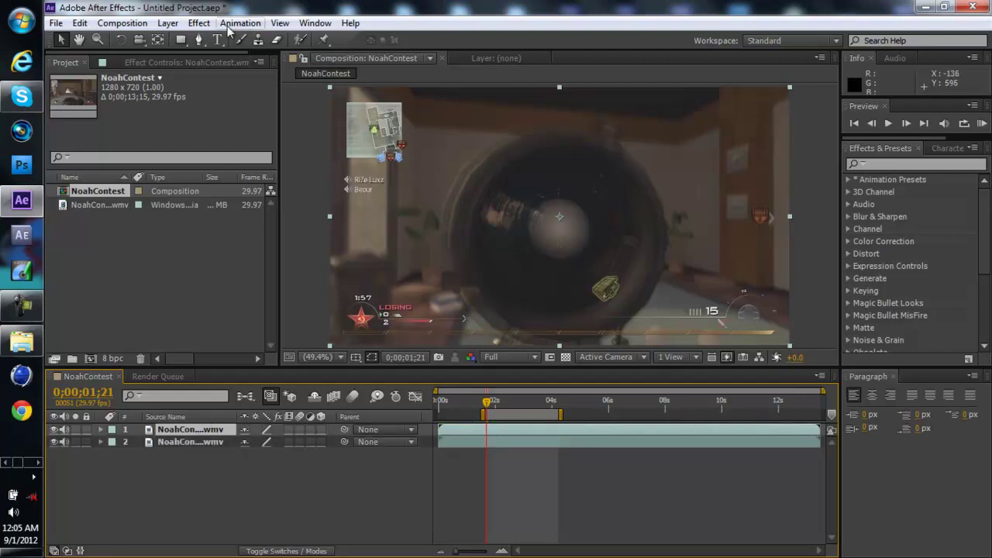
At 33.3% view, draw a closed triangular Pen mask over the left part of the top layer.
left_click(199, 41)
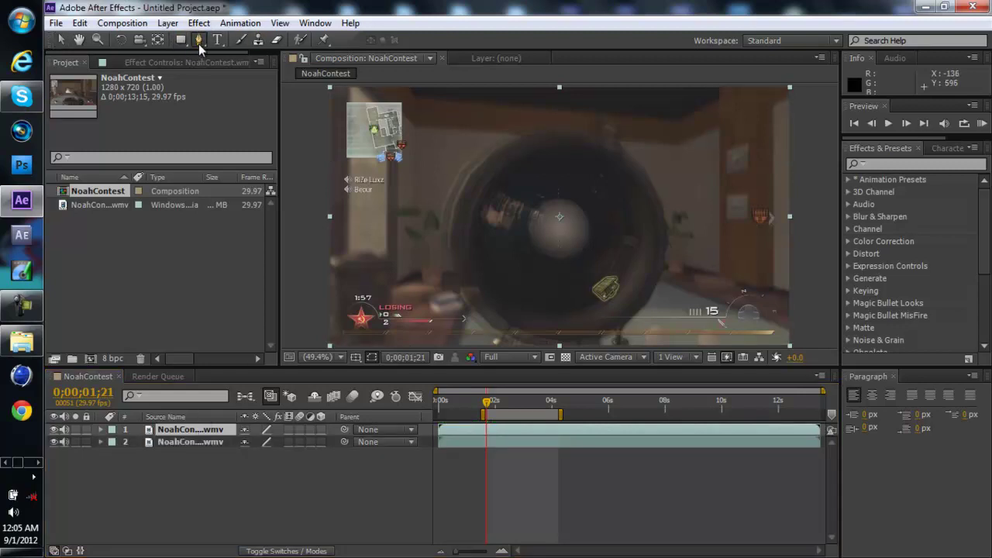
left_click(341, 359)
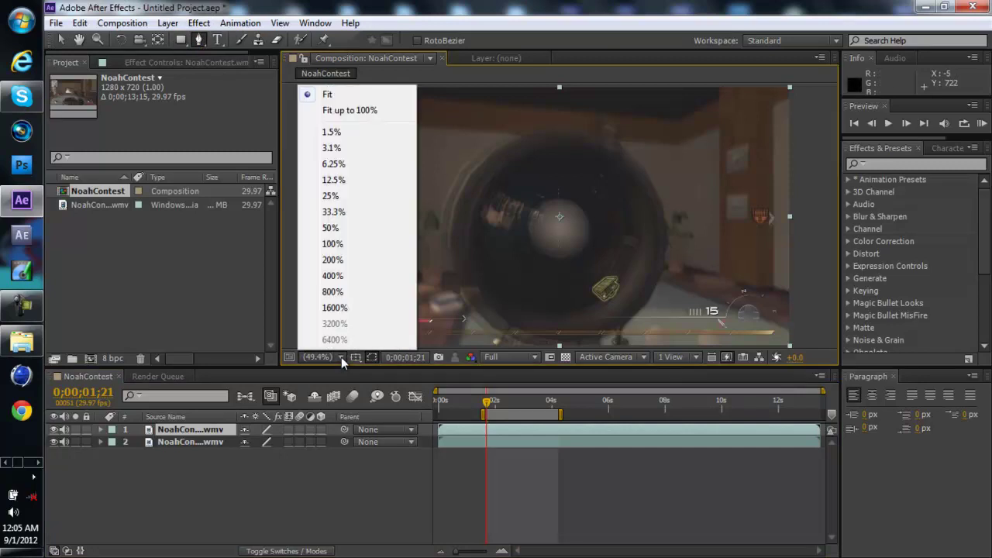
left_click(334, 211)
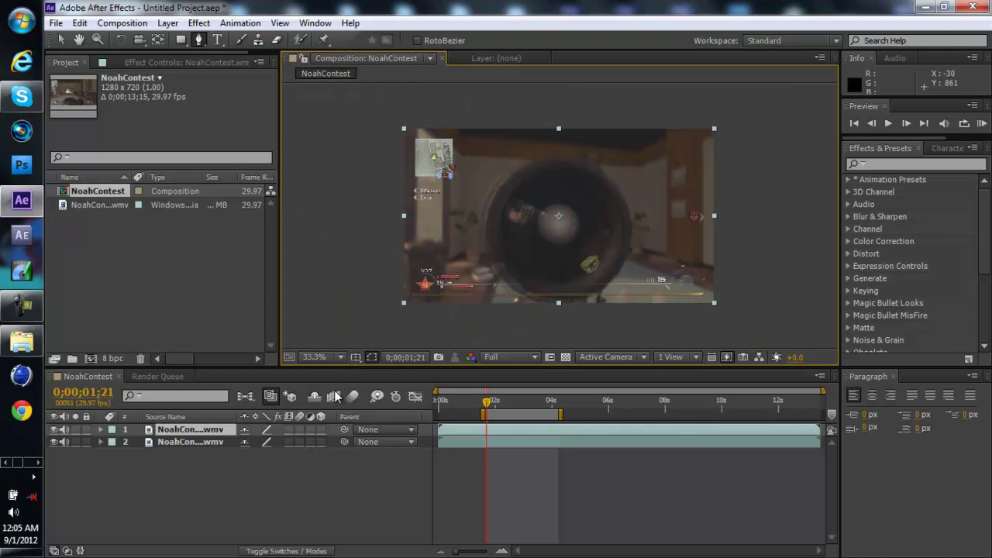
left_click(220, 431)
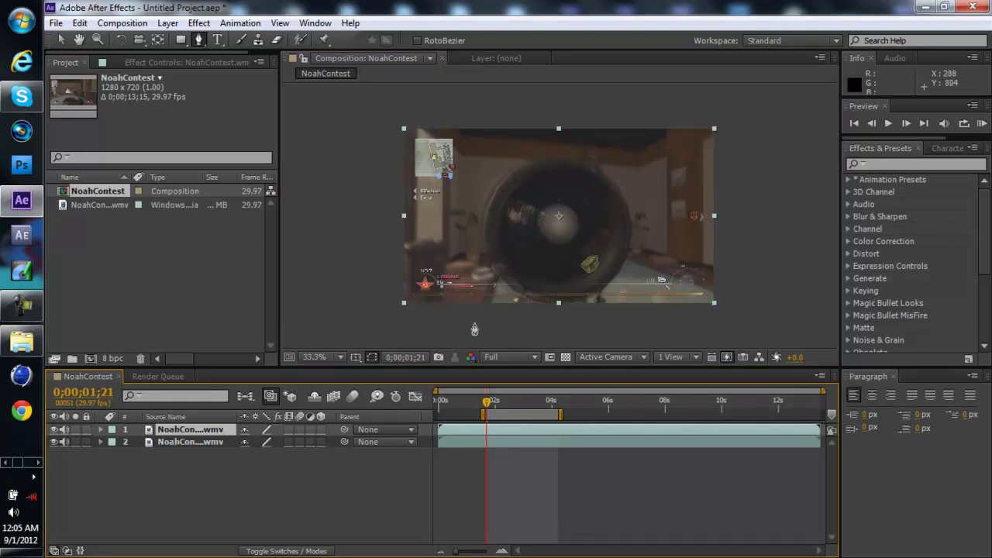
left_click_drag(457, 318, 469, 203)
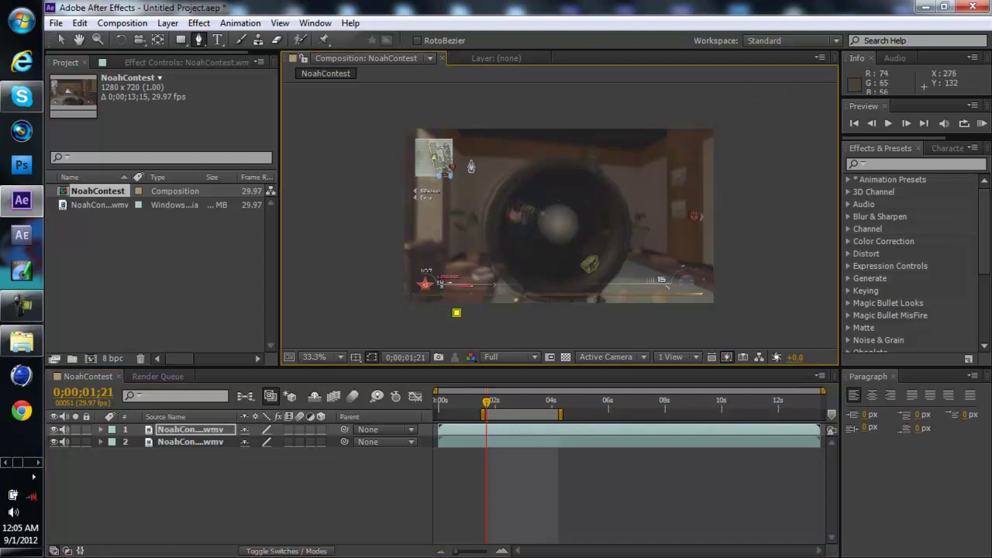
left_click(474, 128)
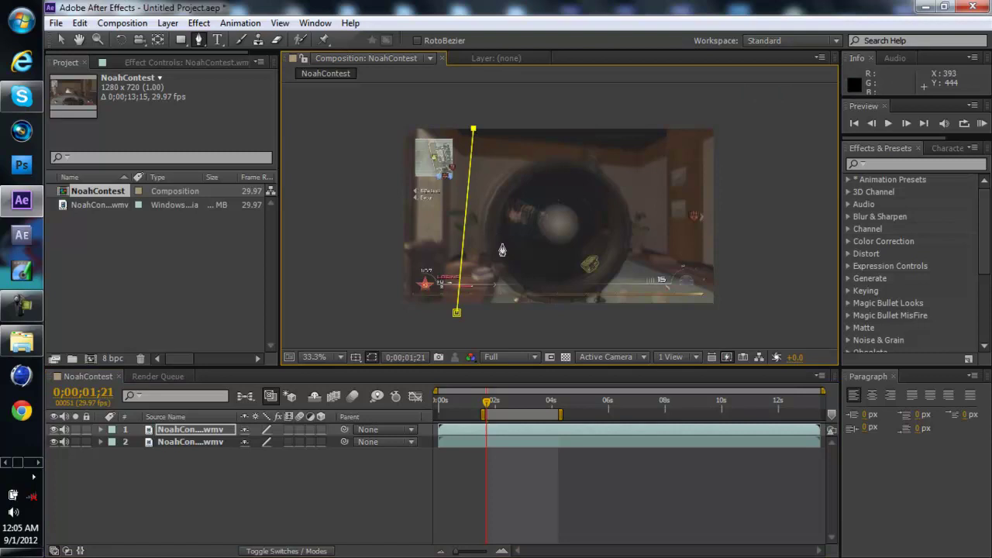
left_click(546, 316)
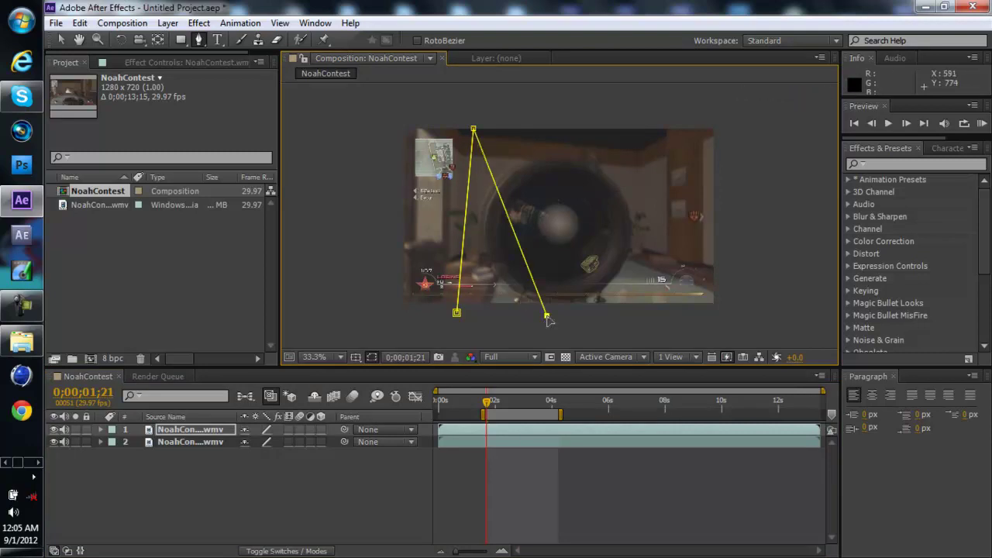
left_click(457, 313)
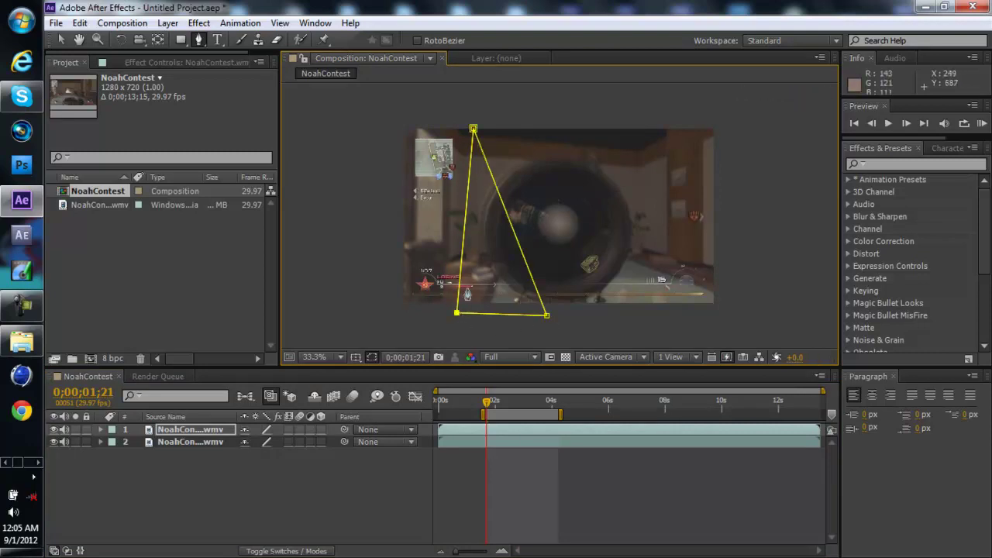
Apply the Transform effect from Effects & Presets to the top masked layer.
left_click(925, 164)
type("Tr")
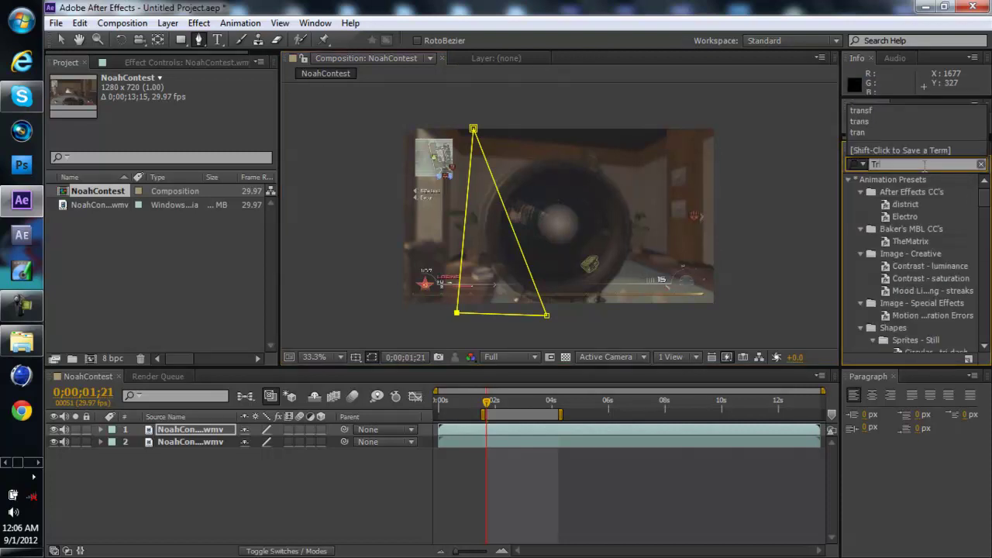
type("ans")
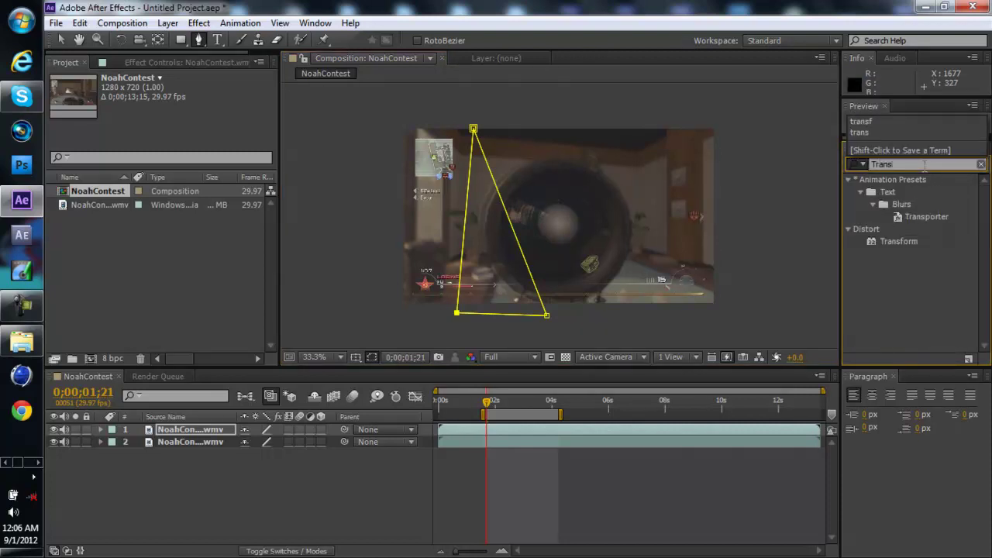
left_click(905, 240)
left_click_drag(783, 266, 215, 432)
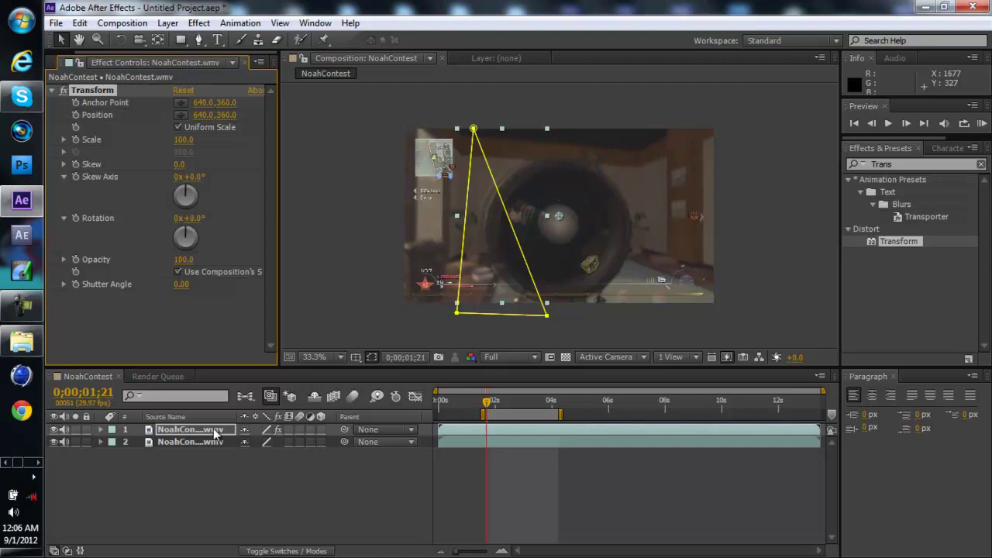
Reveal the mask and set the Transform effect's Scale to 125.
key("m")
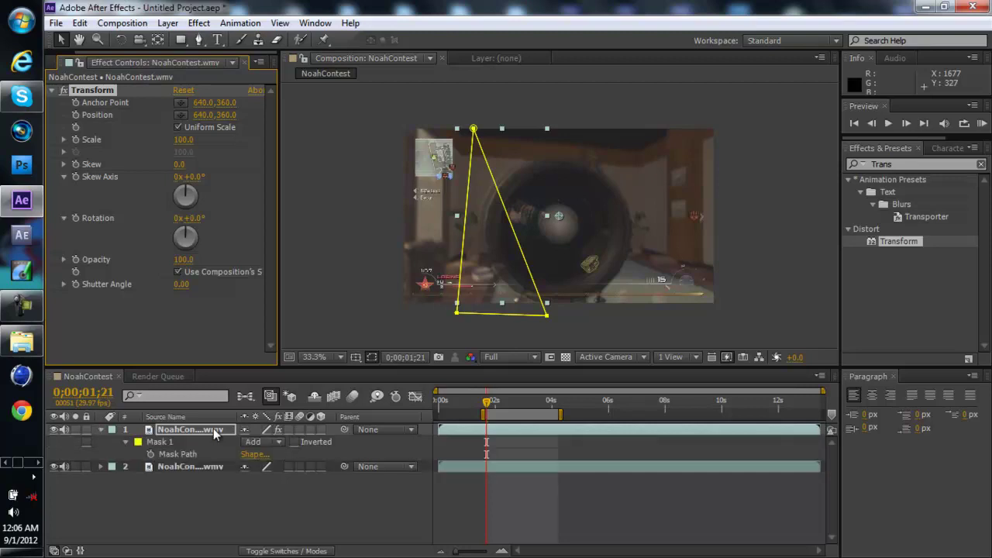
left_click(183, 141)
key("Return")
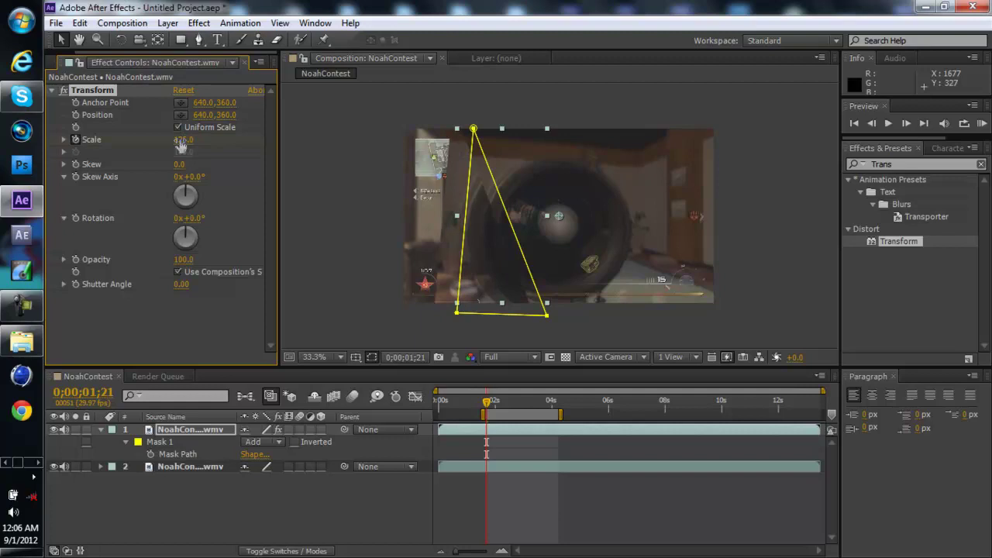
Key the Mask Path at 0;00;01;21, step one frame ahead, and select the whole mask for transforming.
left_click(150, 455)
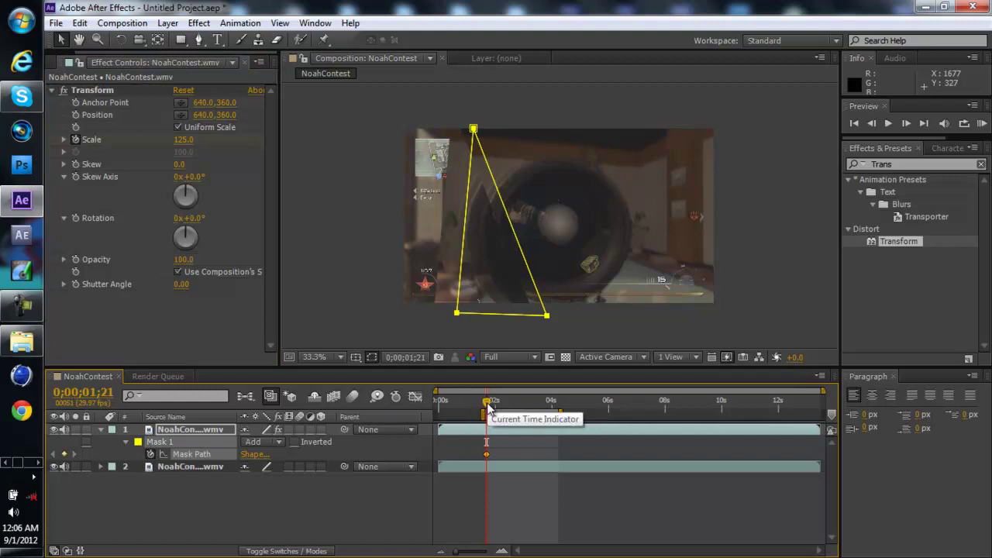
left_click_drag(487, 405, 490, 404)
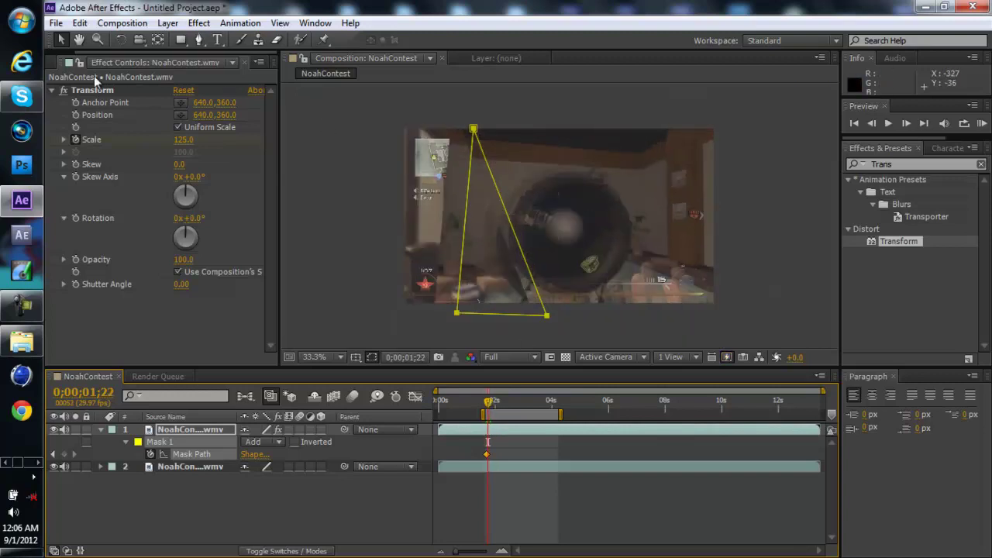
left_click(477, 135)
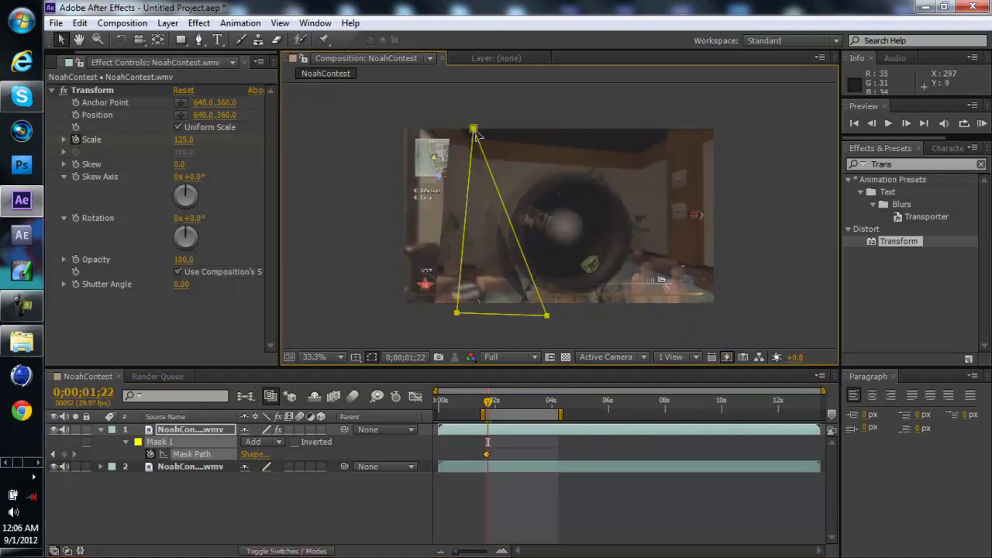
left_click(195, 439)
key("ctrl+t")
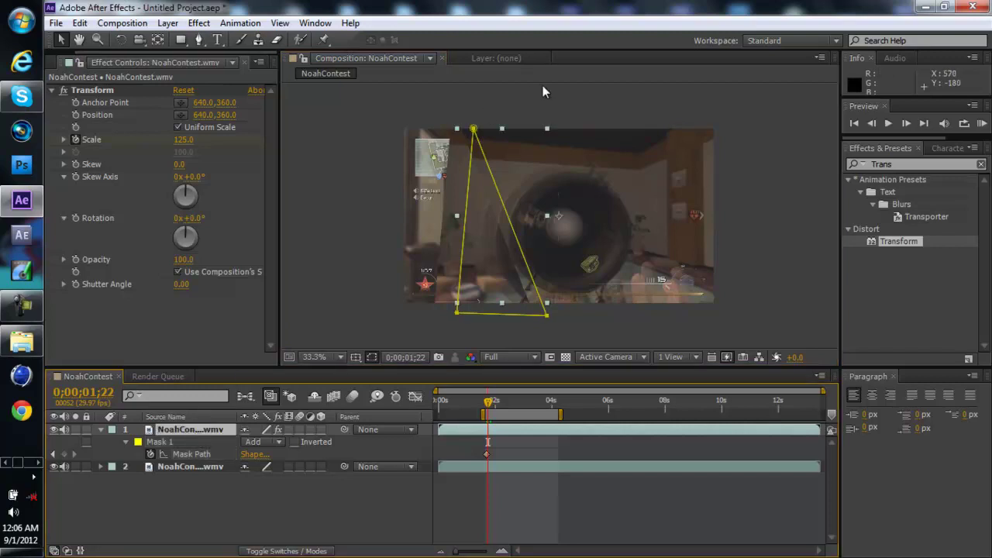
Drag the mask vertices into a wide, thin wedge across the frame at 0;00;01;22.
left_click_drag(475, 130, 569, 92)
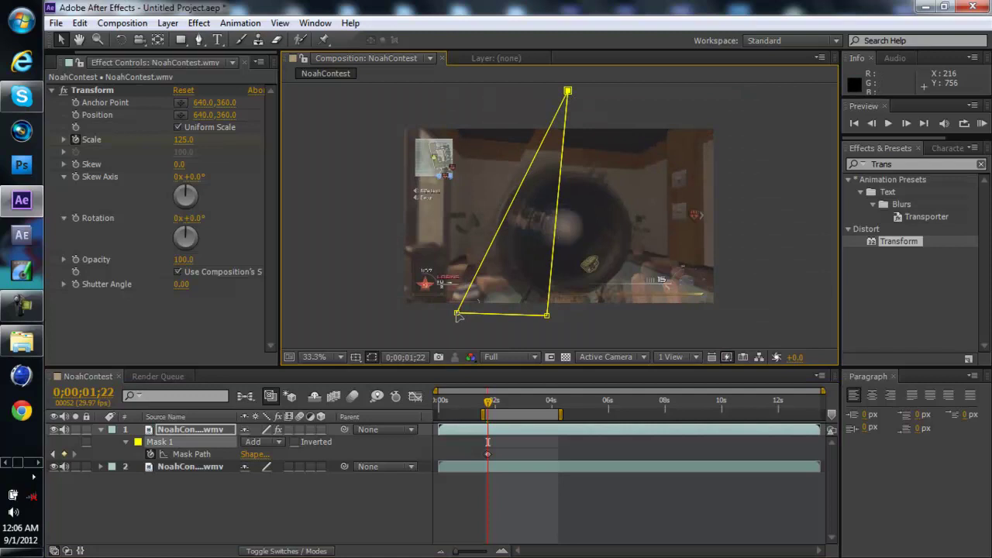
left_click_drag(457, 314, 407, 210)
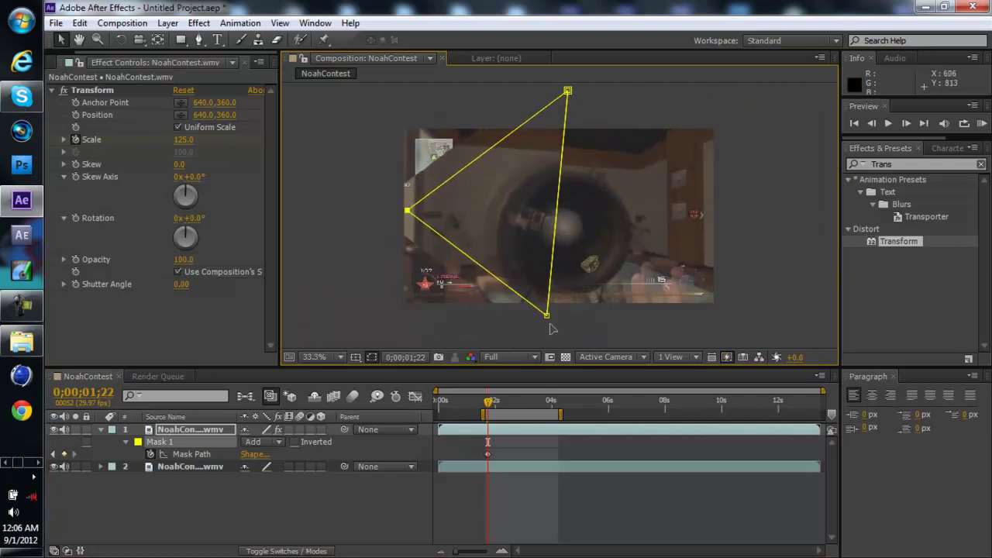
left_click_drag(546, 315, 673, 163)
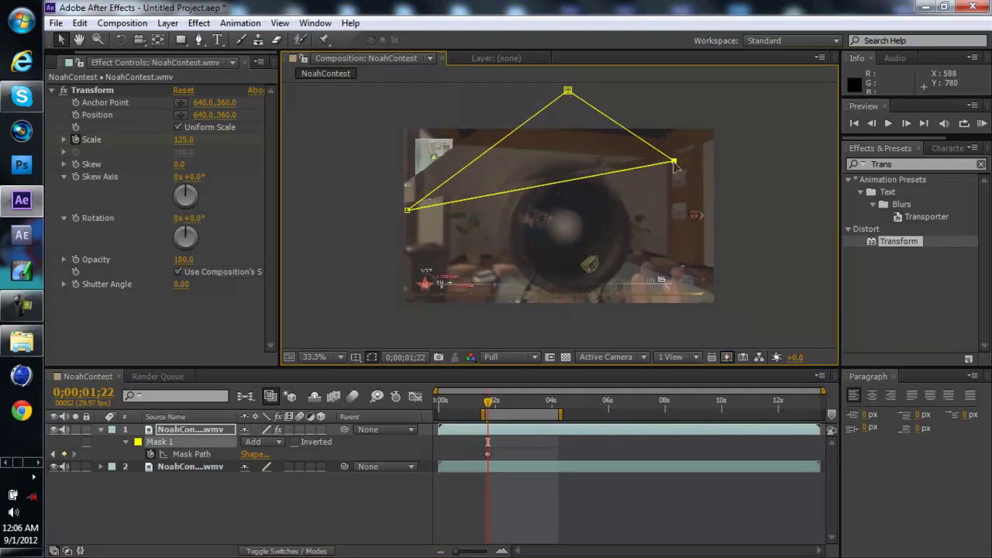
left_click_drag(569, 92, 648, 240)
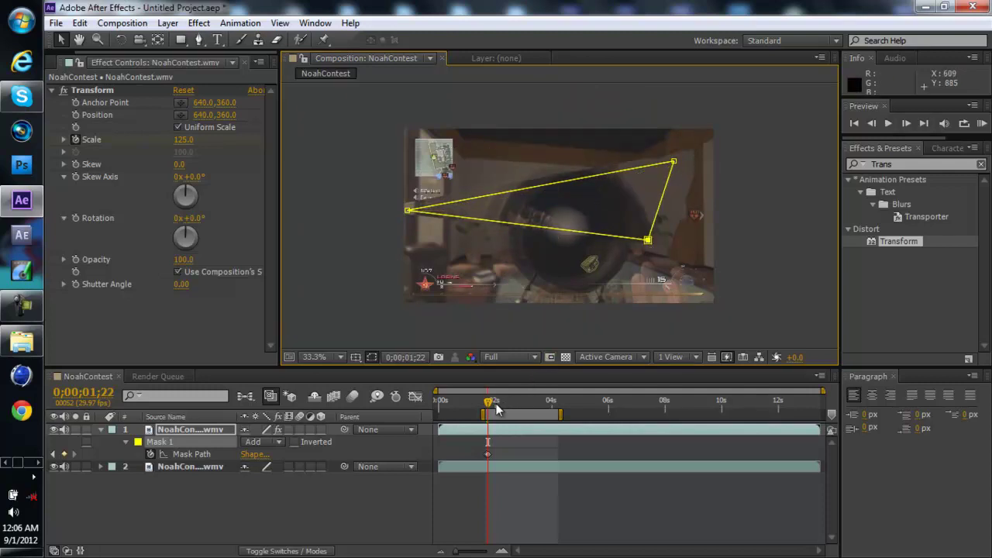
Zoom the timeline, advance two frames, and reshape the triangle toward the upper left.
key("equal")
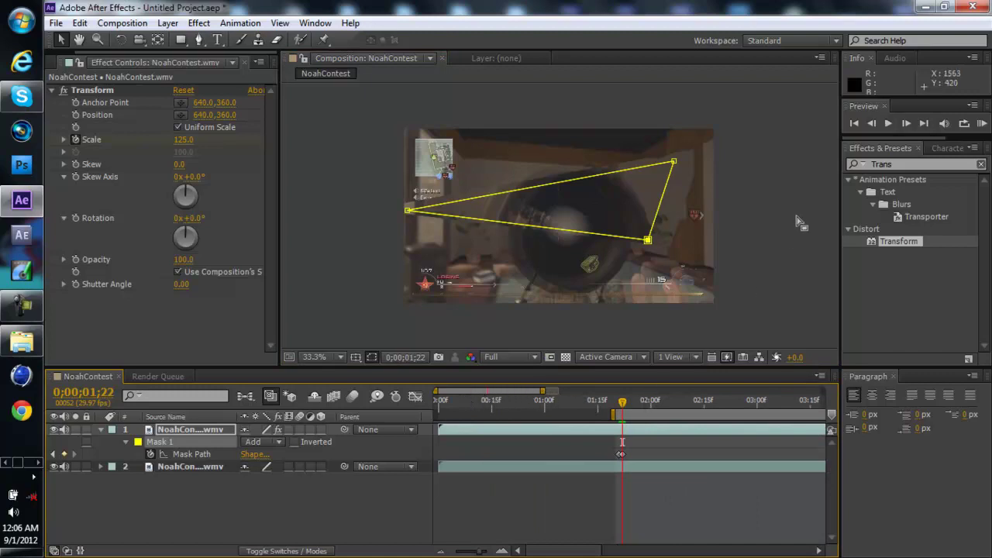
left_click(904, 124)
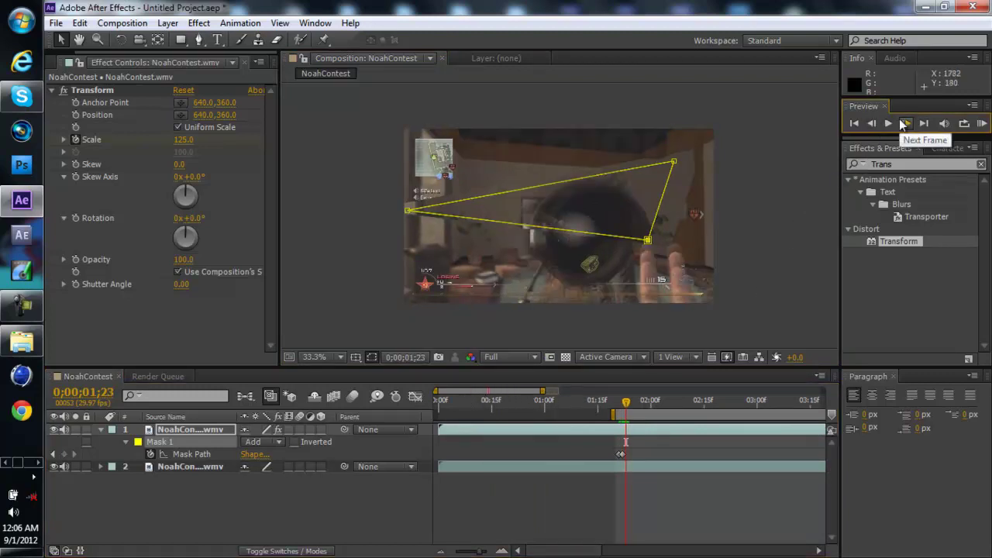
left_click(905, 123)
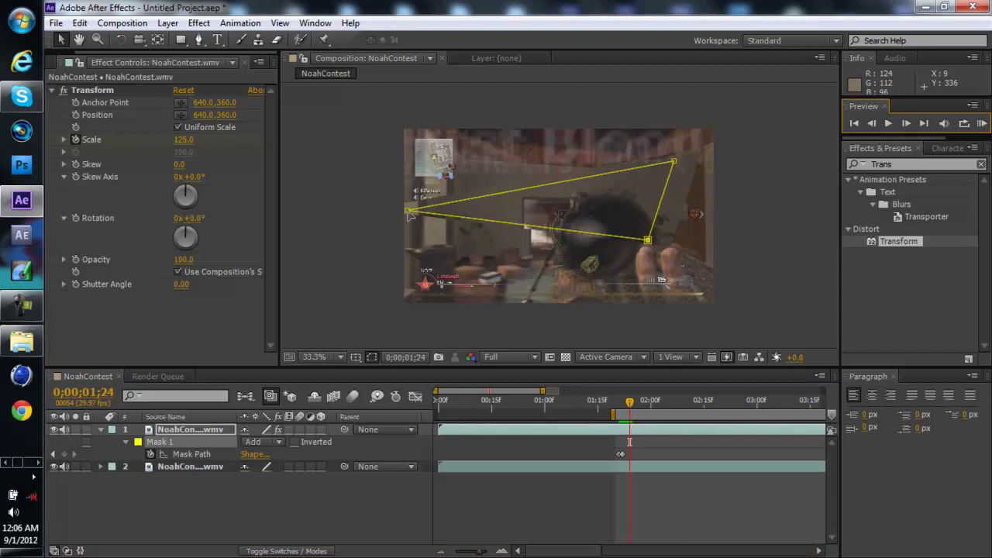
left_click_drag(410, 212, 514, 299)
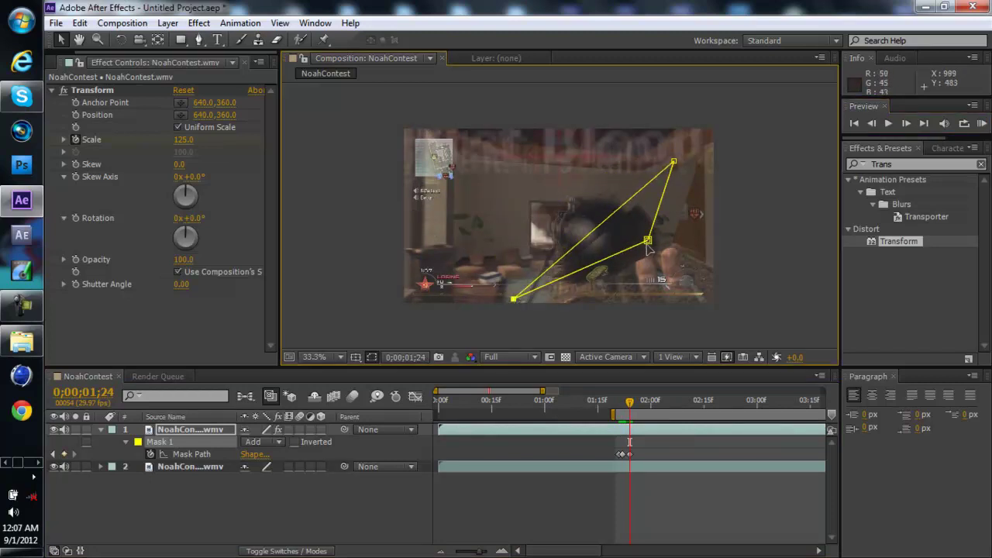
left_click_drag(647, 241, 492, 161)
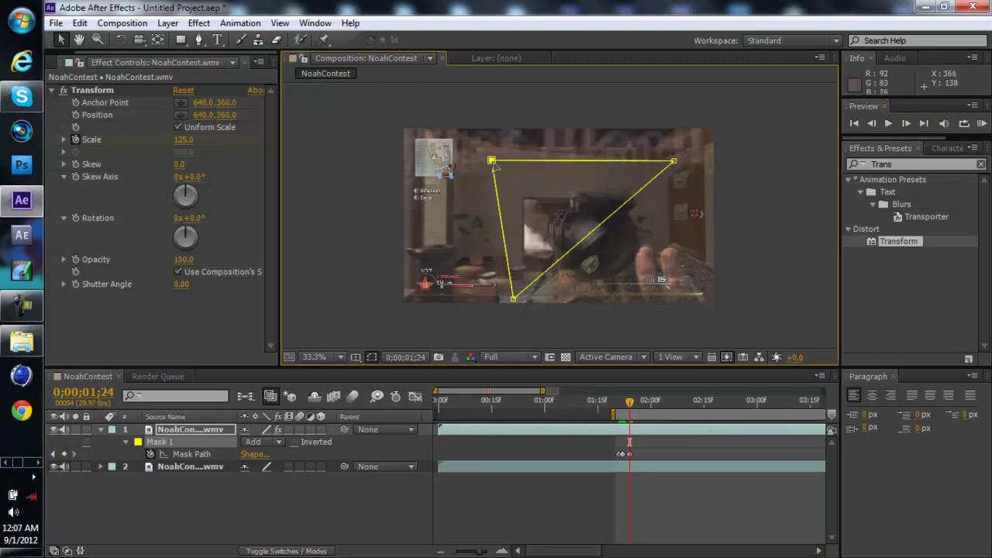
At frame 1;26, move the triangle's corners to key a new shape.
left_click(636, 403)
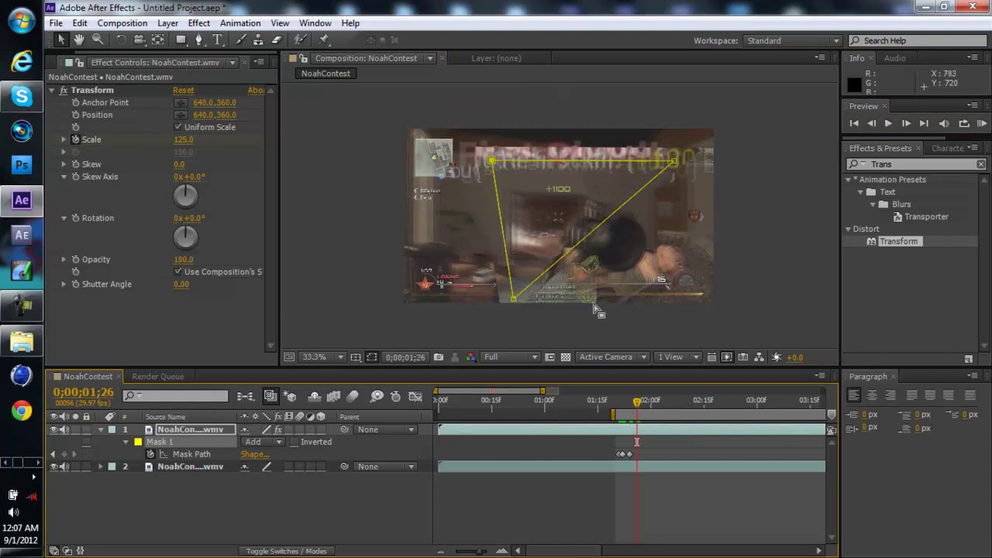
left_click_drag(492, 161, 445, 263)
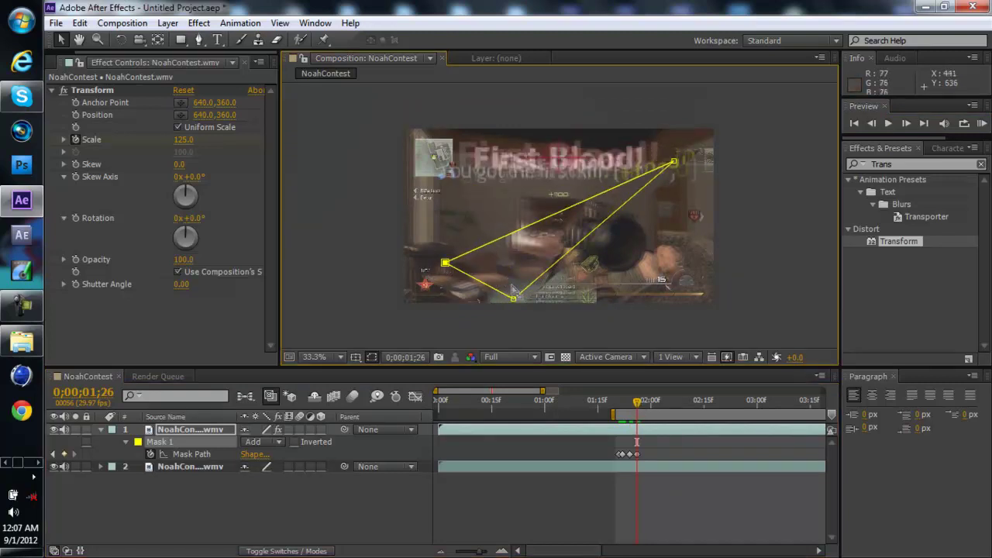
left_click_drag(514, 298, 404, 166)
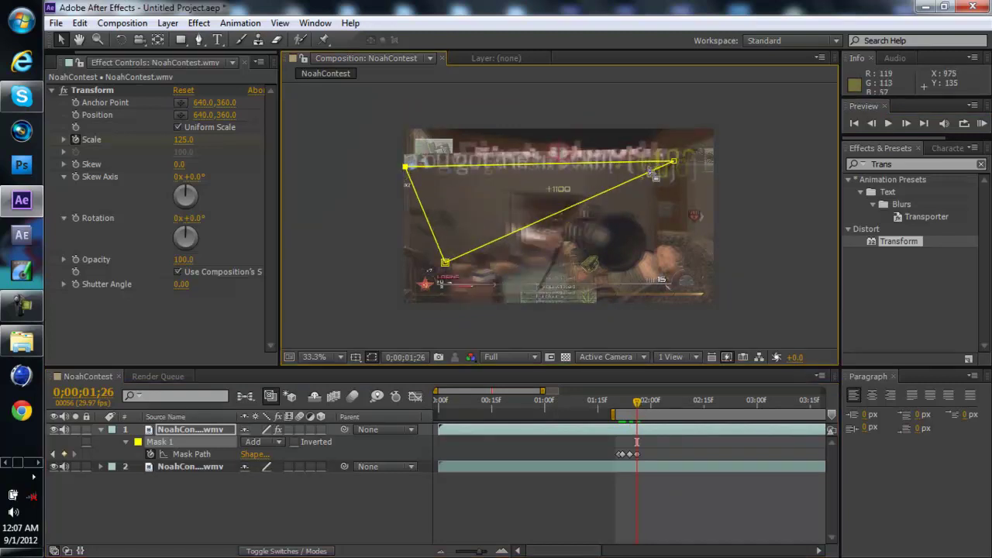
left_click_drag(673, 163, 655, 302)
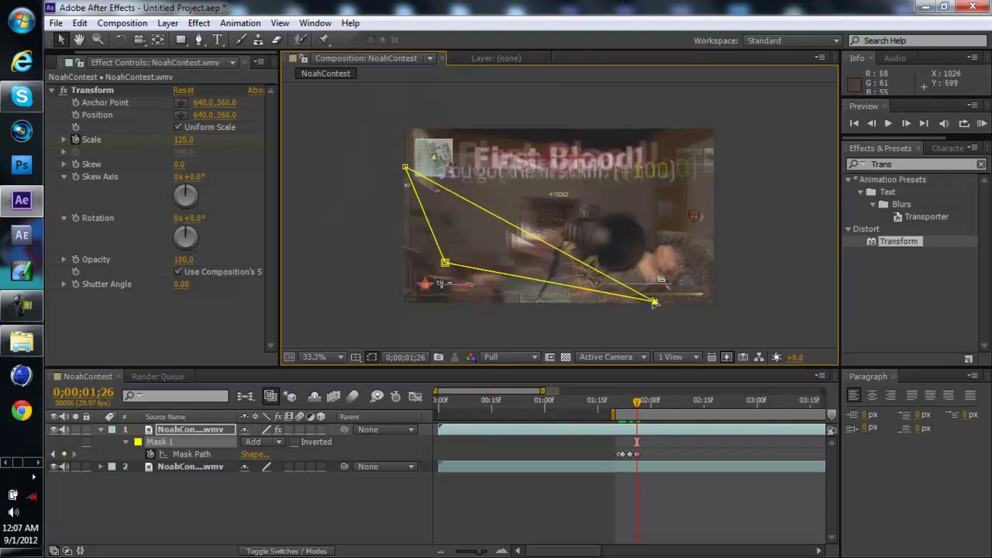
At 1;27 stretch the triangle to the frame corners, then flip it to the upper-right half at 1;28.
left_click(640, 413)
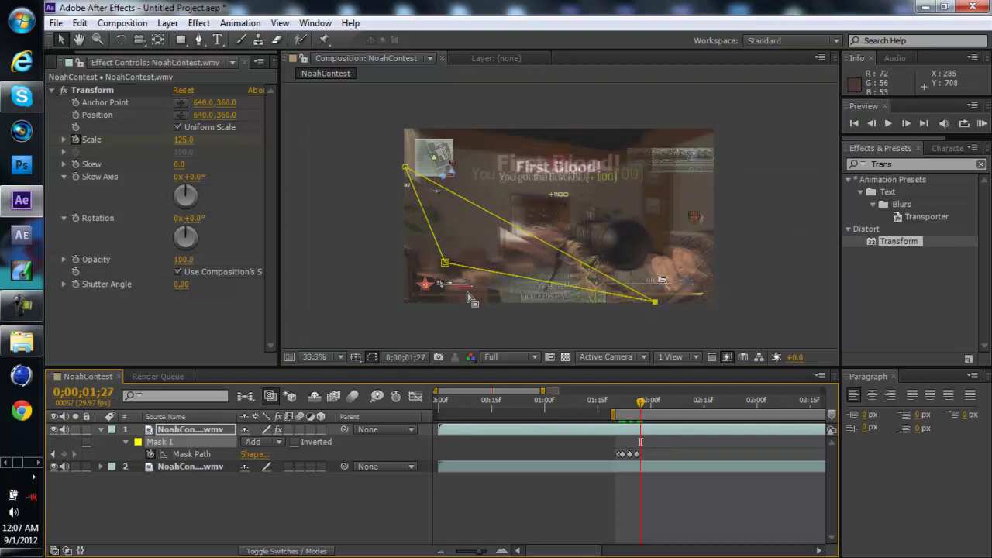
left_click_drag(445, 263, 407, 302)
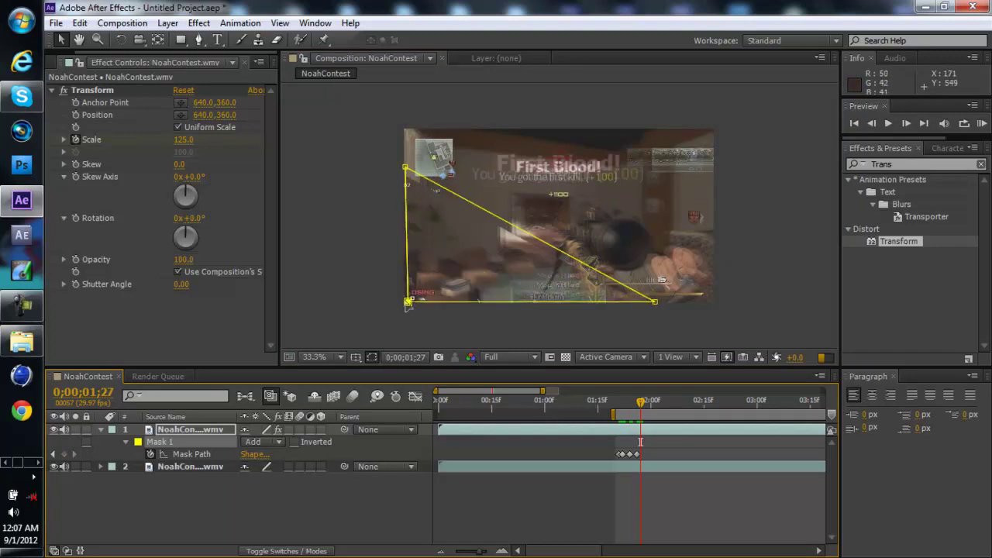
left_click_drag(406, 168, 402, 131)
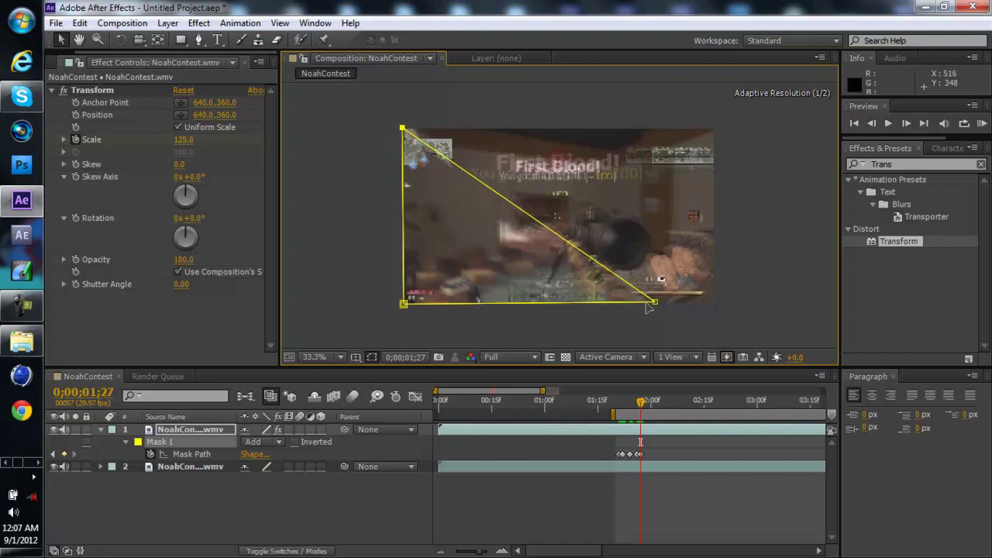
left_click_drag(656, 303, 716, 307)
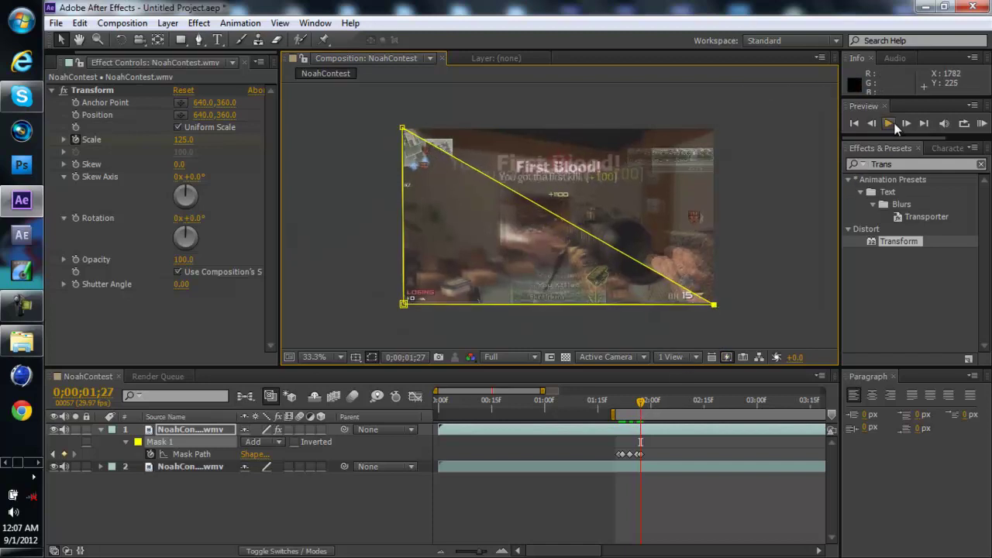
left_click(907, 124)
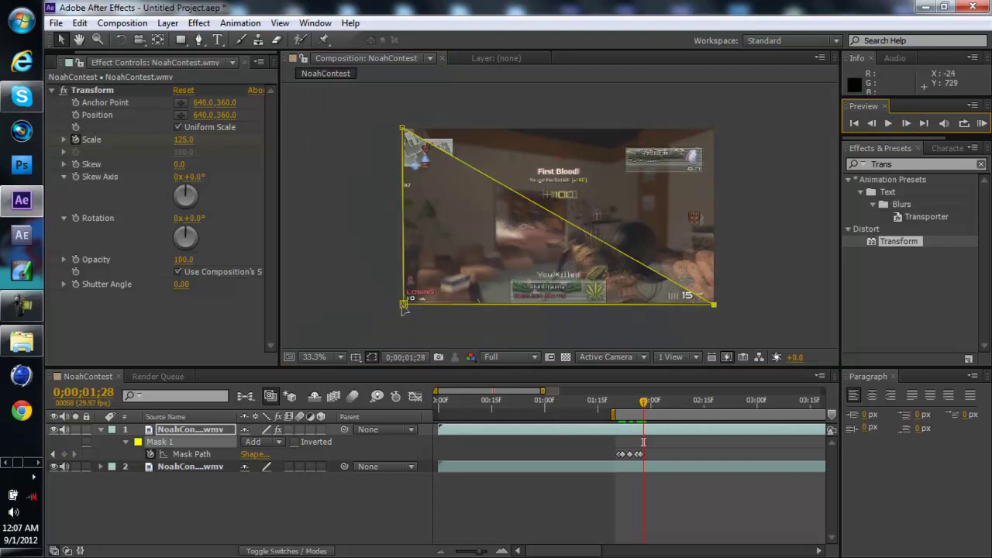
left_click_drag(404, 303, 716, 128)
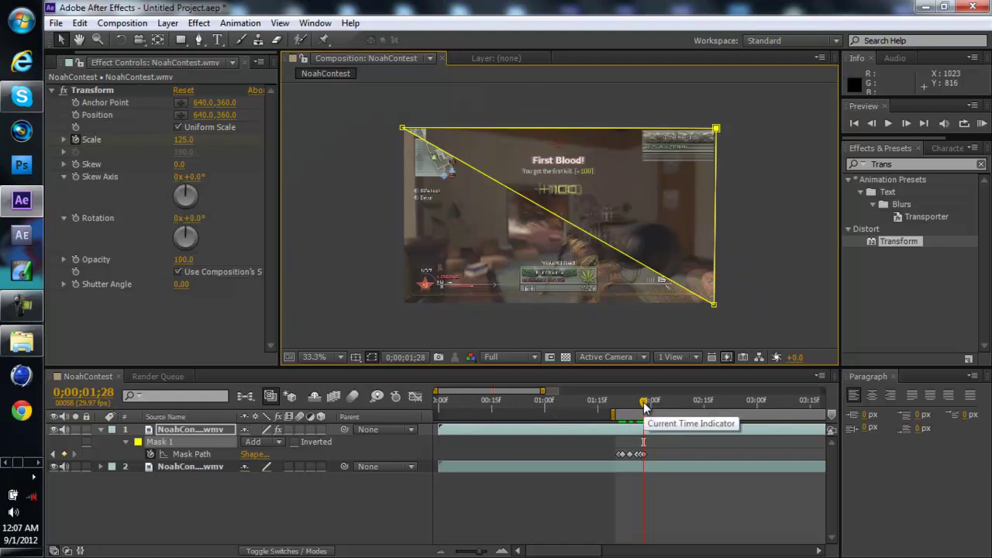
Trim the work area to end near the keyframes and preview from frame 1;20.
left_click_drag(545, 390, 589, 391)
left_click_drag(750, 415, 586, 416)
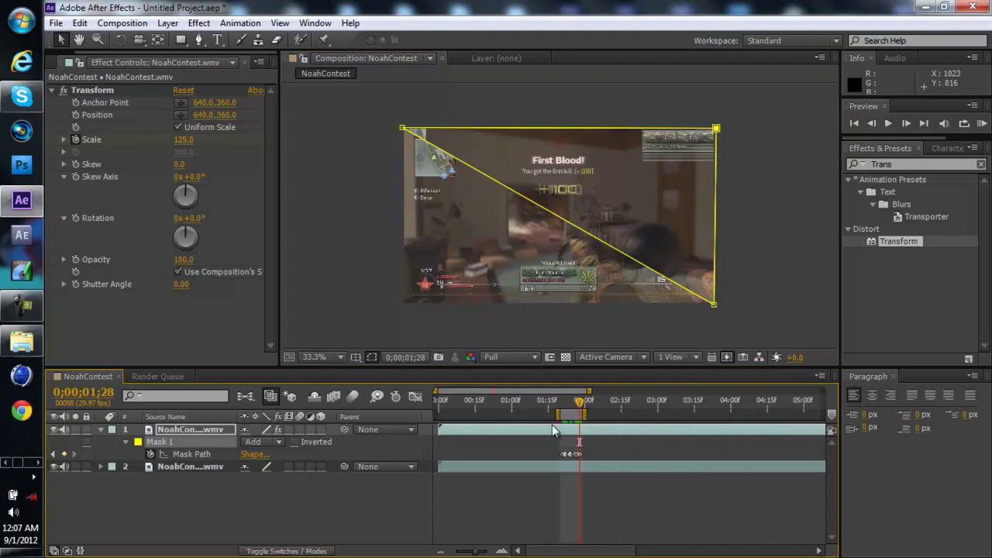
left_click(368, 449)
left_click(563, 401)
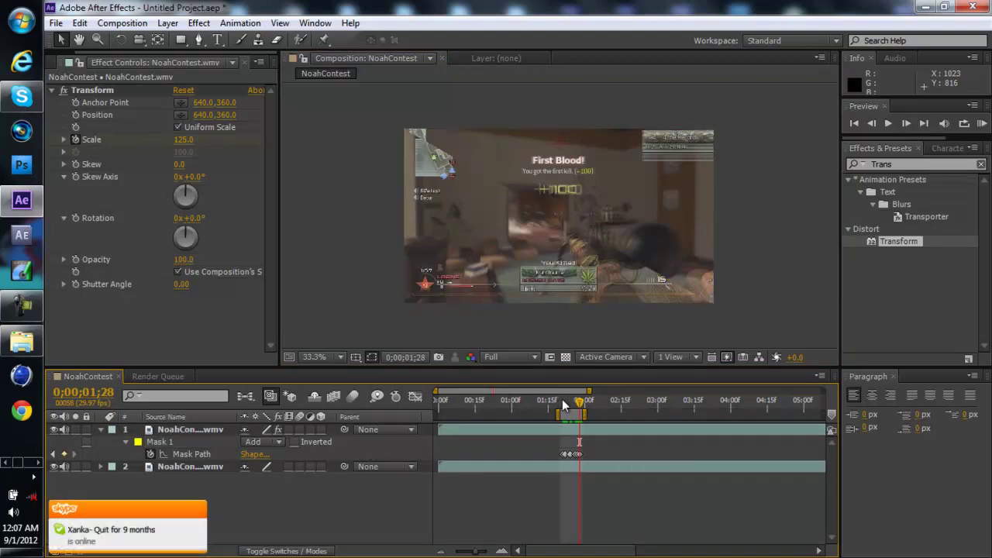
left_click_drag(562, 402, 559, 403)
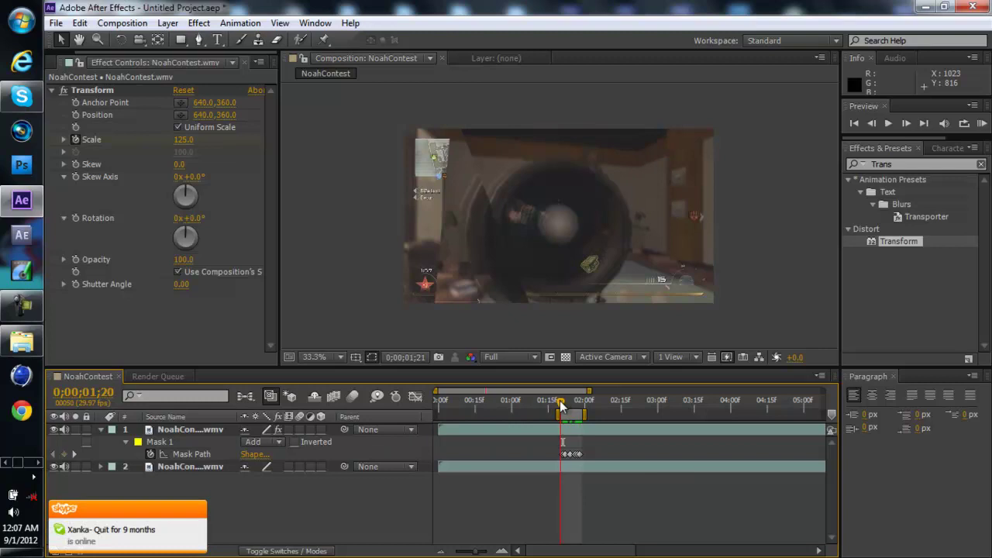
left_click(982, 129)
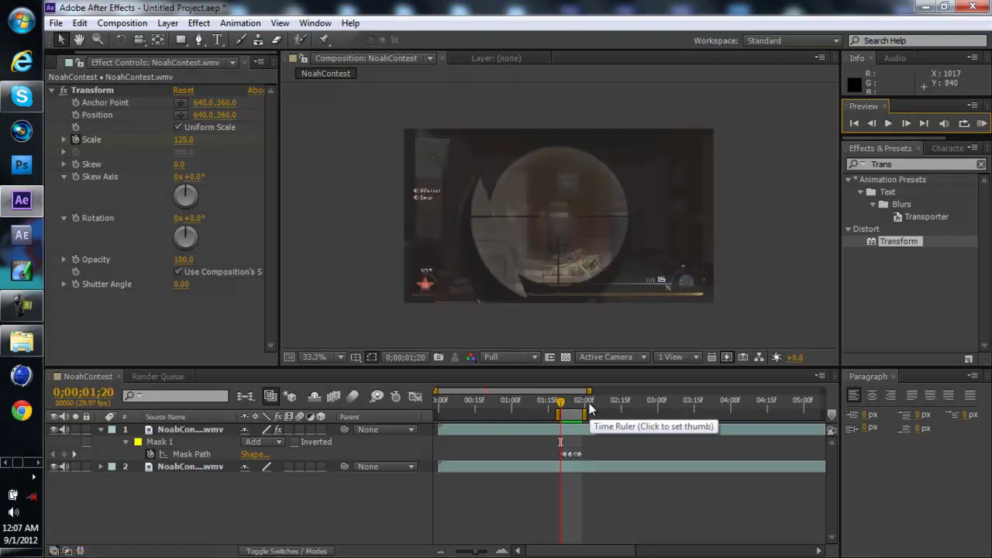
Zoom in on the keyframes and extend the work area past them.
left_click_drag(587, 391, 545, 391)
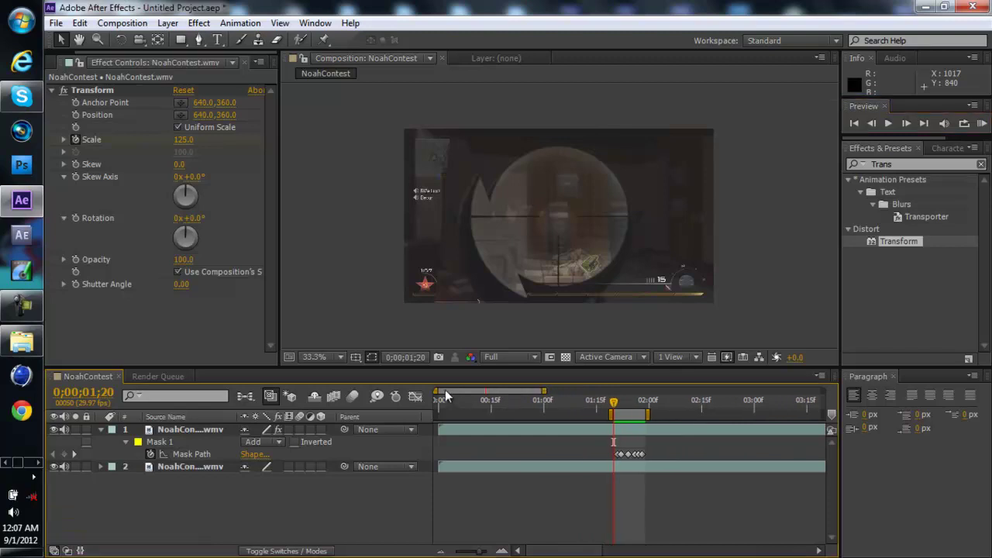
scroll(614, 442, "up", 2)
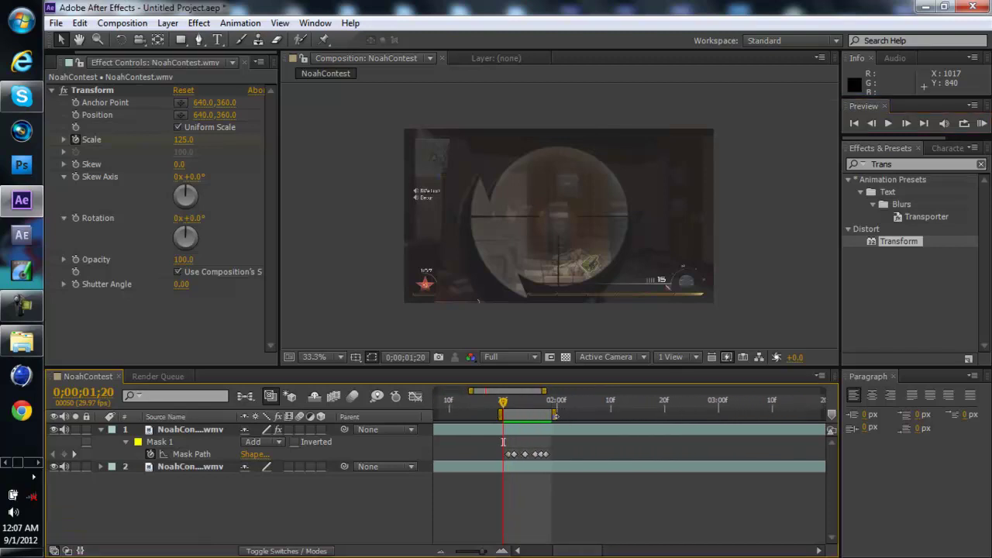
left_click_drag(556, 415, 645, 415)
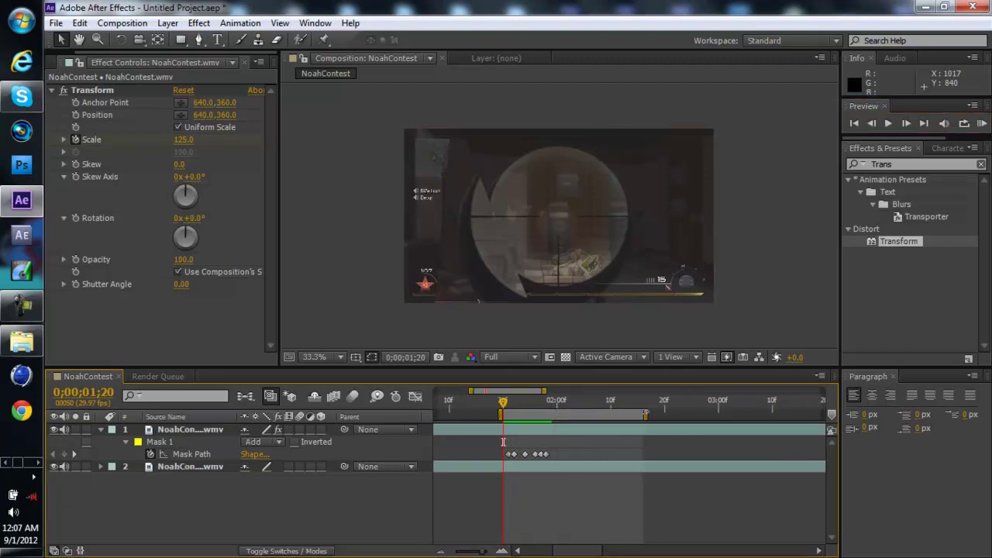
Select all Mask Path keyframes on the top gameplay layer.
left_click(101, 430)
left_click(169, 431)
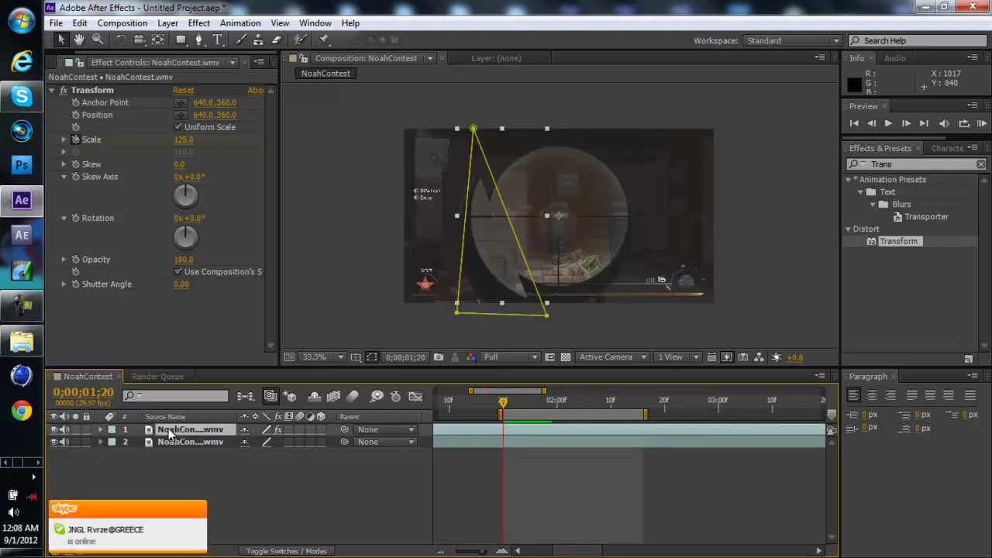
left_click(101, 431)
left_click_drag(500, 454, 568, 476)
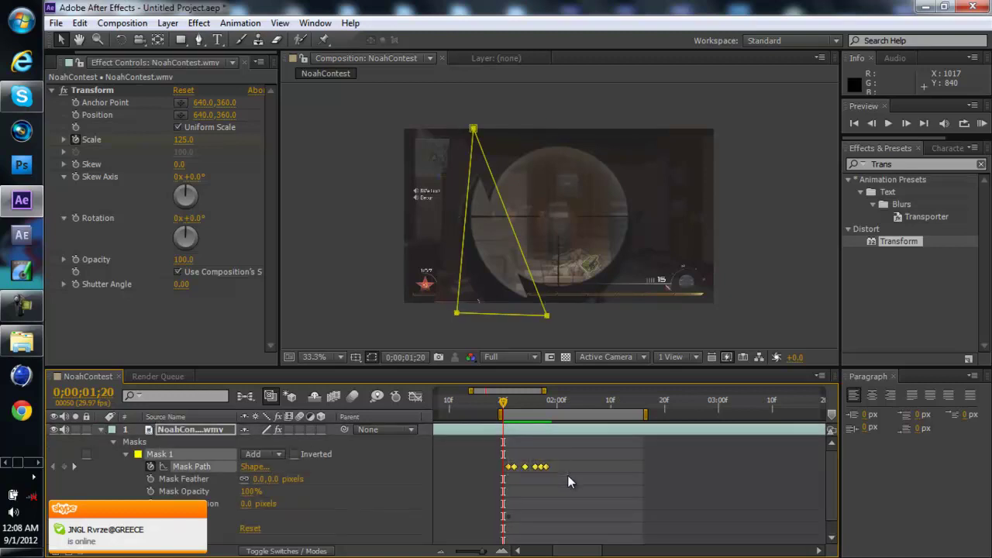
Paste the triangular mask keyframes at 2;00, undoing an accidental extra Mask 2.
left_click(556, 402)
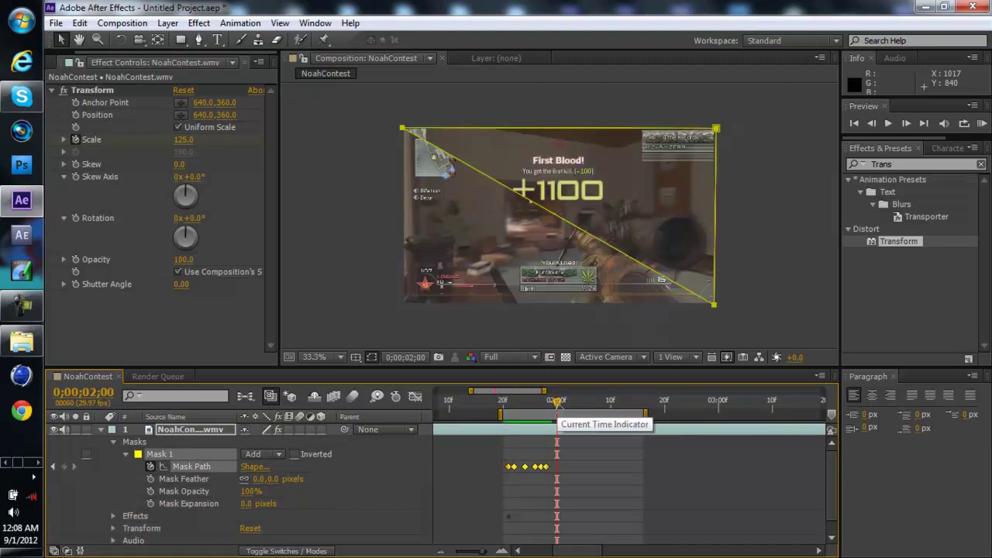
key("ctrl+d")
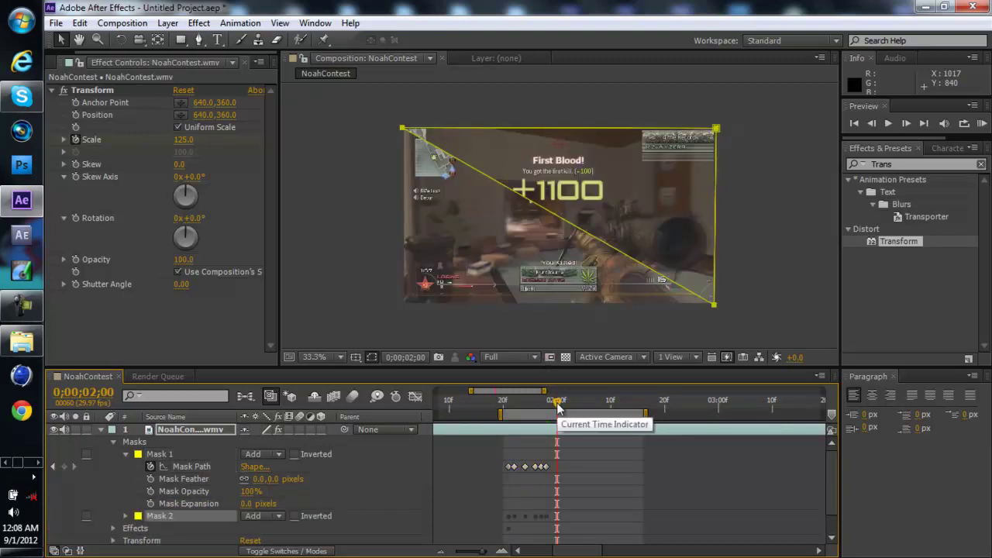
key("ctrl+z")
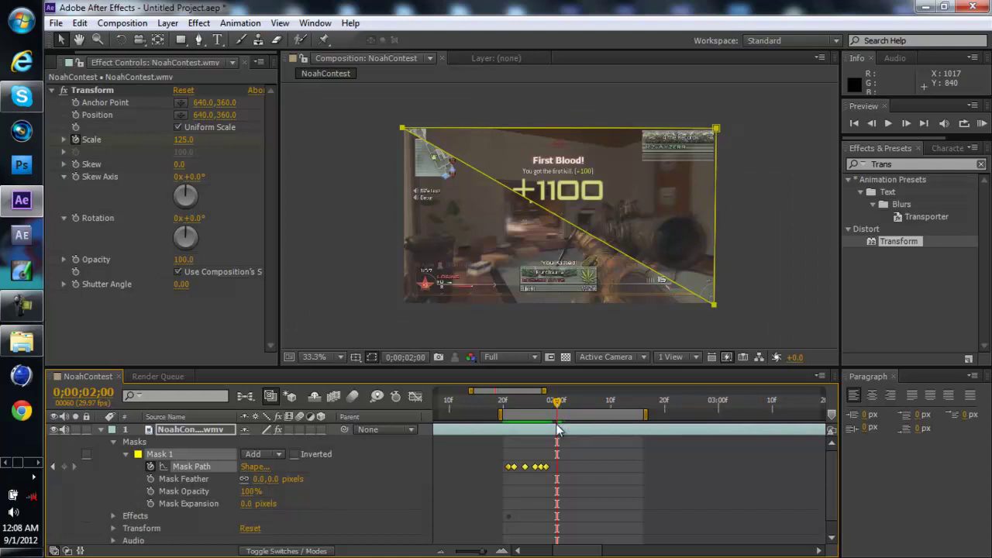
key("ctrl+v")
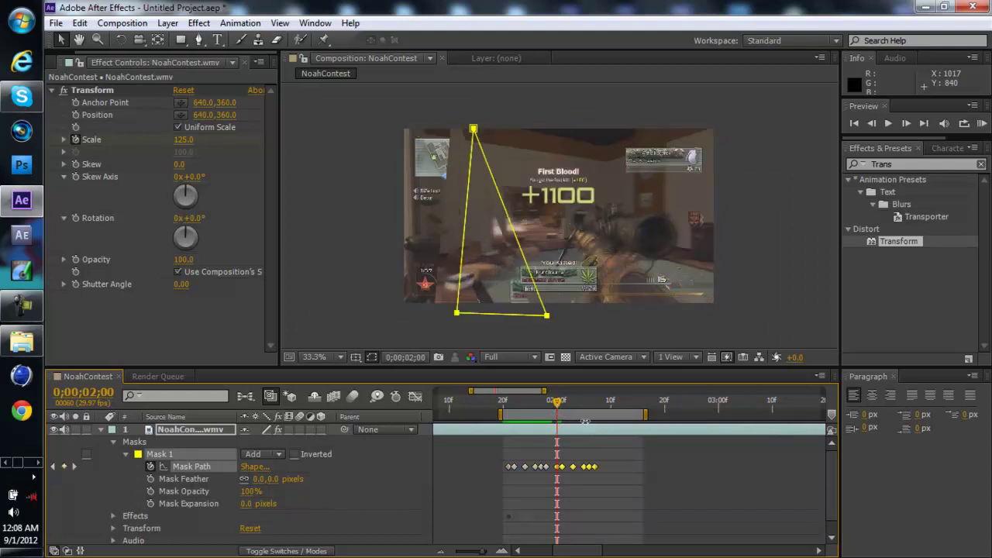
Paste the mask keyframes again at 02;08 and shift them one frame later.
left_click(605, 403)
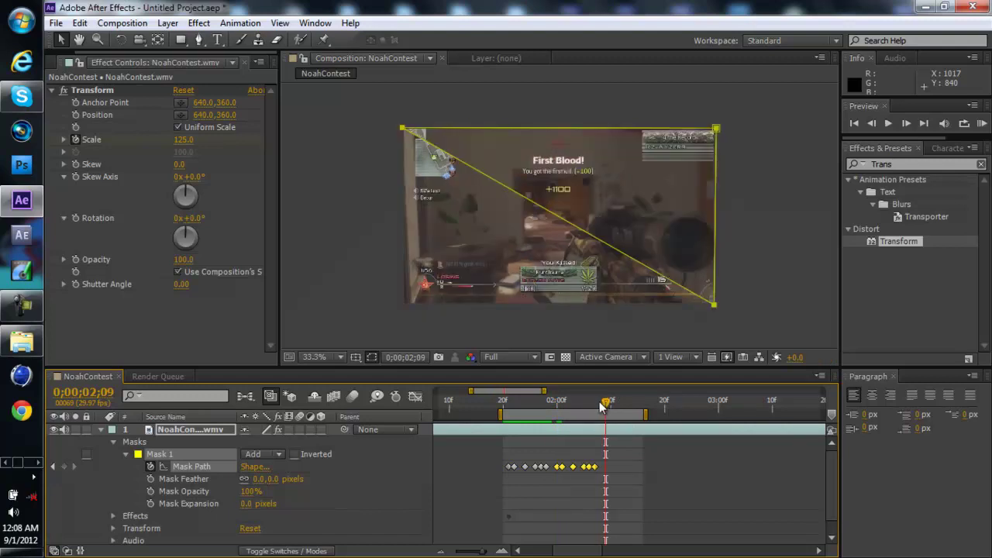
left_click(598, 405)
key("ctrl+v")
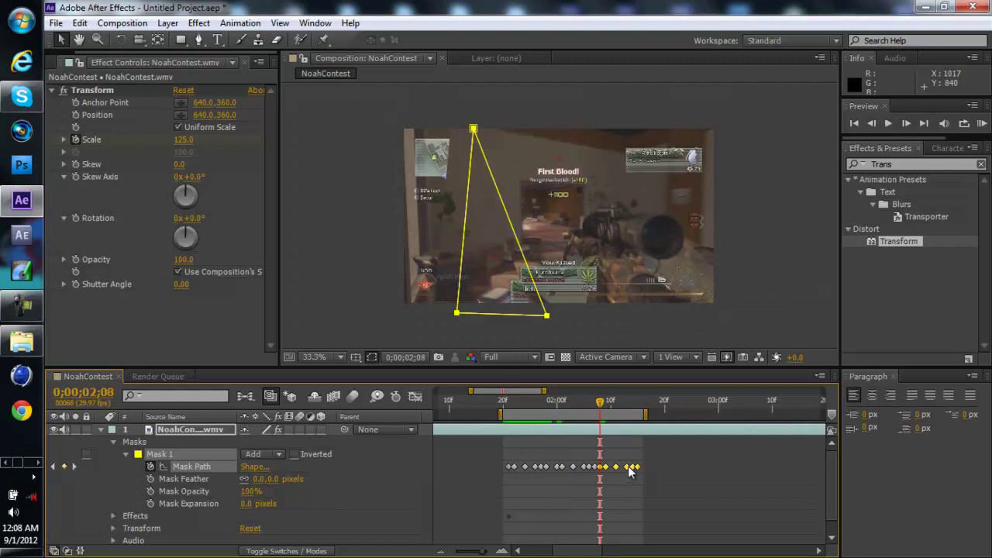
left_click_drag(631, 466, 637, 466)
Extend the work area past 02;18 and 02;26 to about 03;00, nudging the last keyframes later.
left_click_drag(648, 414, 666, 415)
left_click(655, 403)
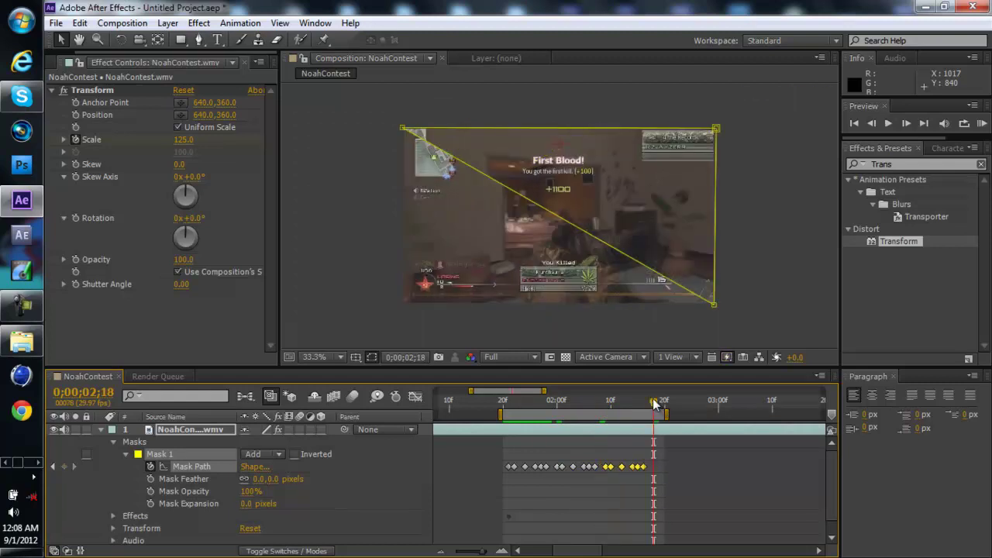
left_click_drag(666, 415, 688, 414)
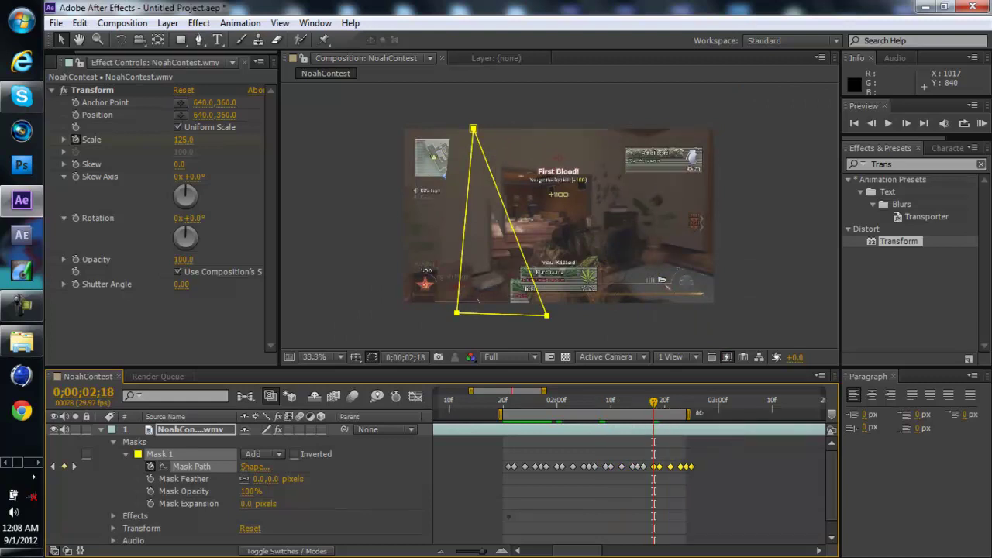
left_click(698, 404)
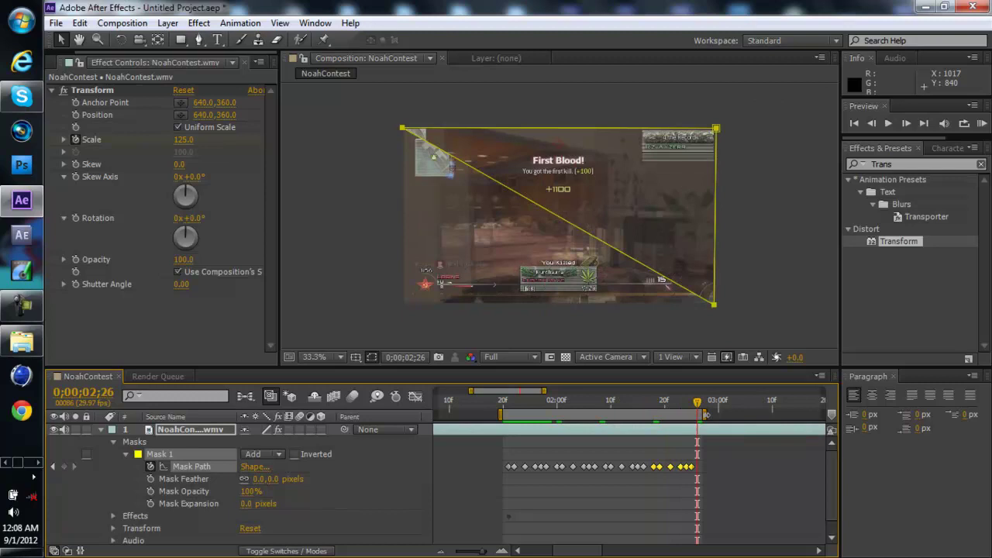
left_click_drag(702, 415, 742, 415)
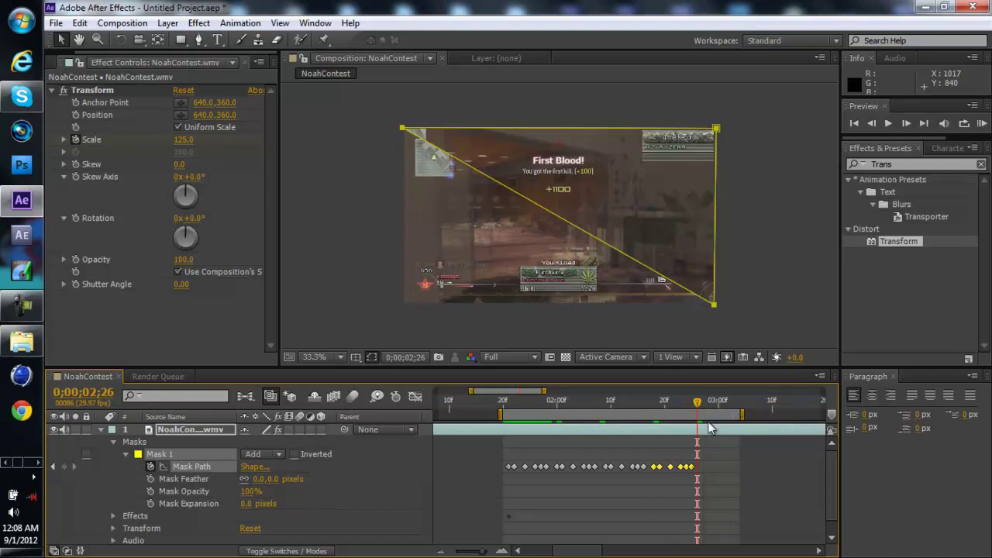
left_click(698, 408)
left_click_drag(727, 466, 733, 470)
left_click_drag(742, 414, 749, 415)
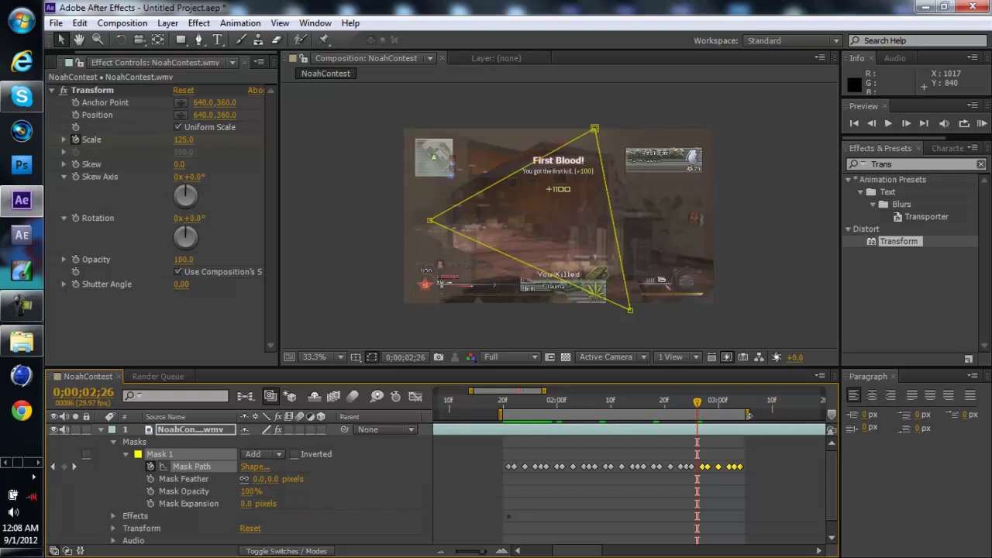
At frame 01;20, change the Transform Scale from 125 to 100 and check the surrounding frames.
left_click(502, 404)
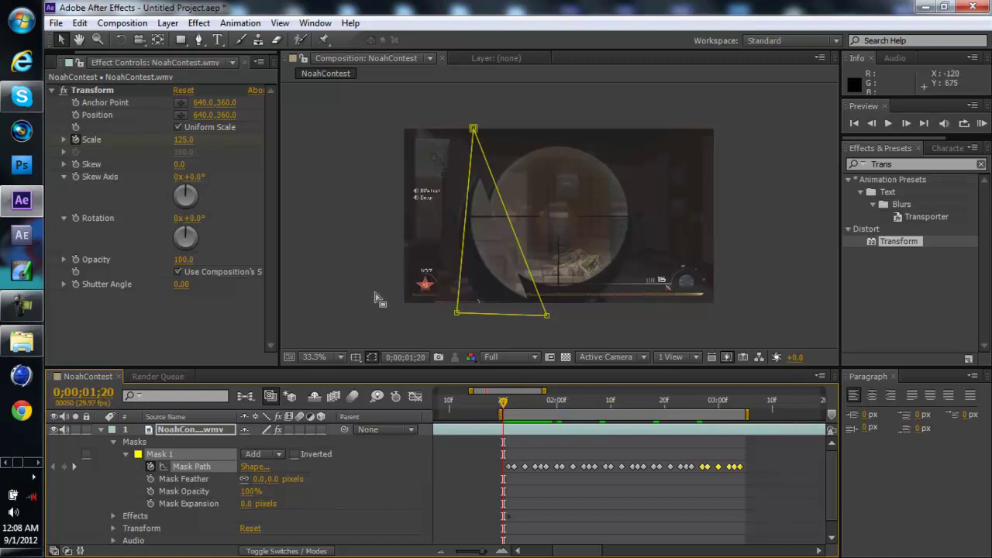
left_click(184, 140)
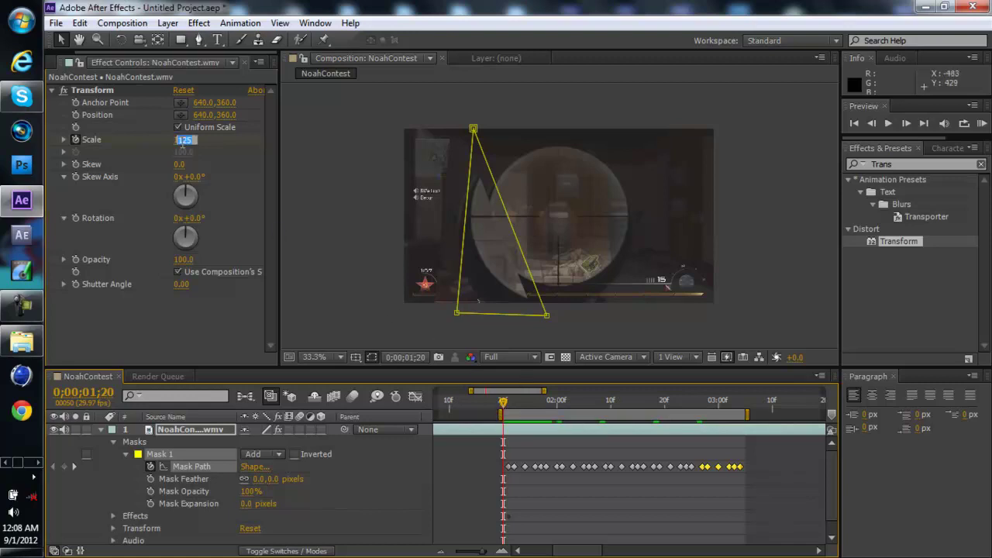
type("100")
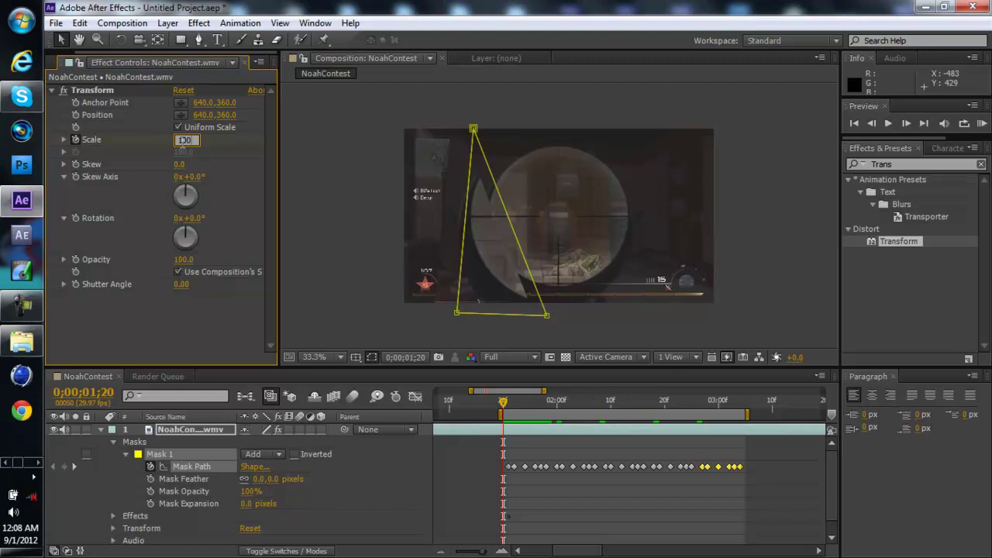
key("Return")
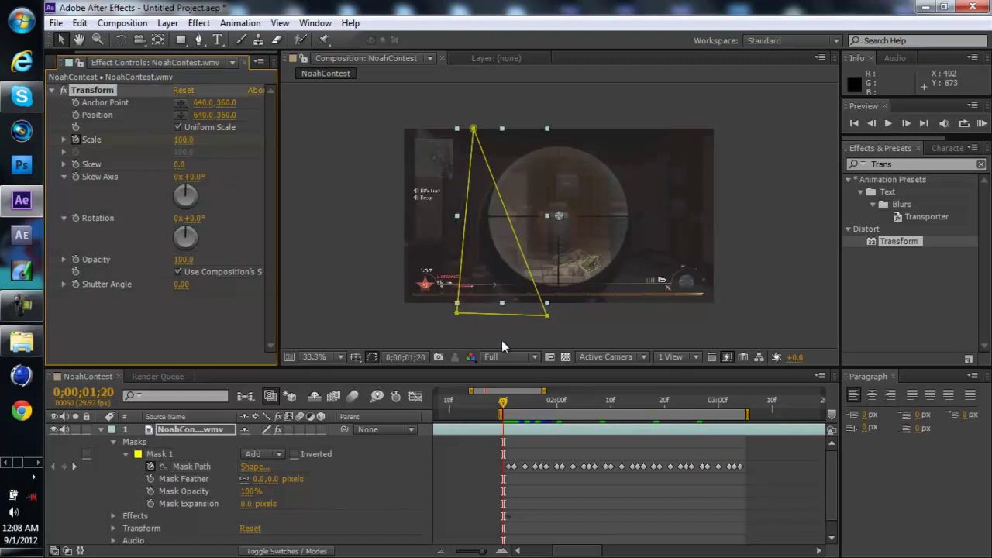
left_click(436, 336)
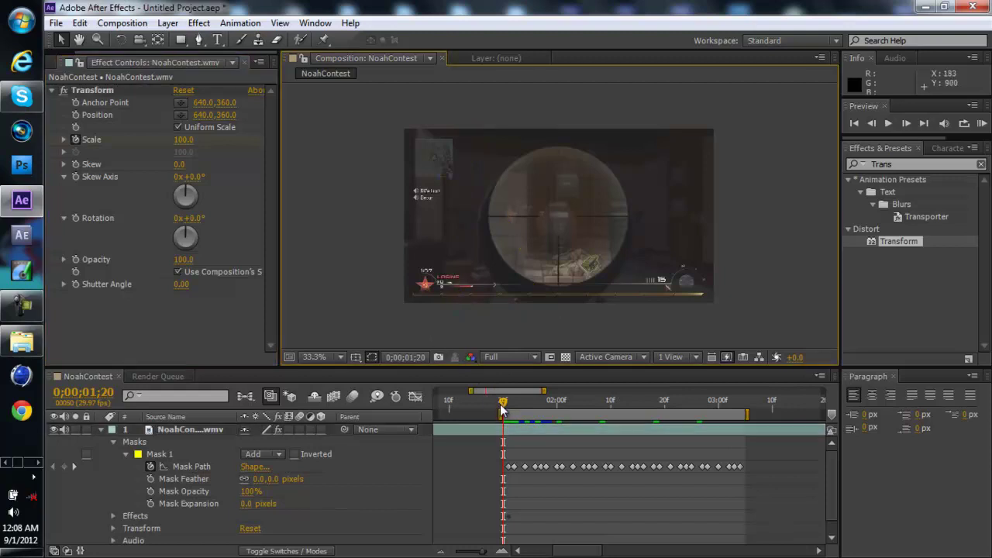
mouse_move(502, 408)
left_mouse_down()
mouse_move(516, 403)
mouse_move(503, 409)
left_mouse_up()
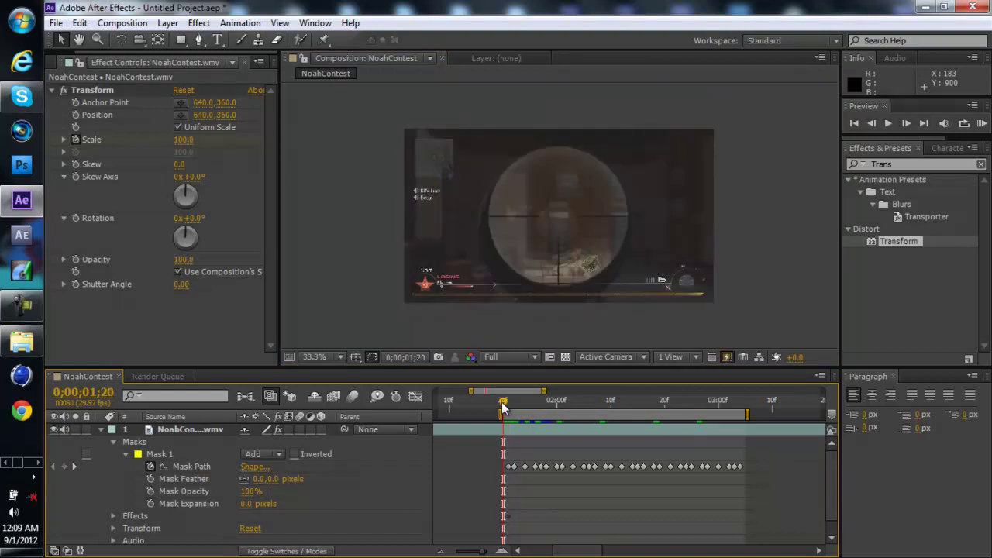
Preview the composition, mute layer 1's audio, and preview it again without sound.
left_click(981, 125)
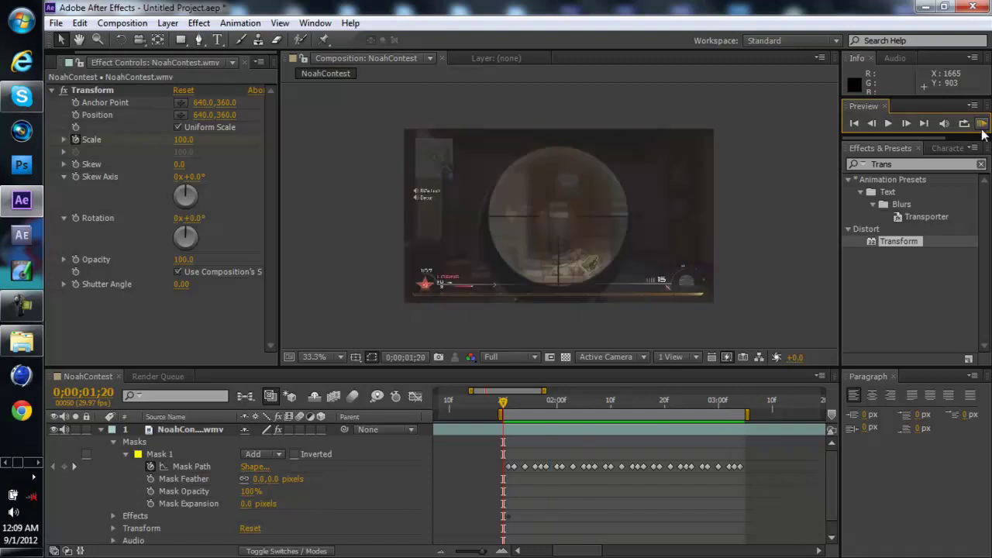
left_click(63, 430)
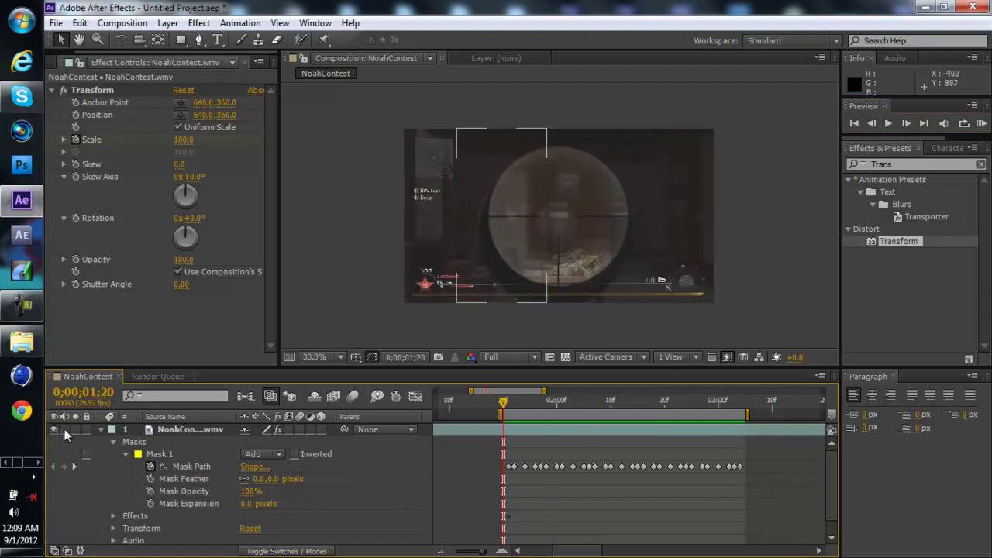
left_click(982, 126)
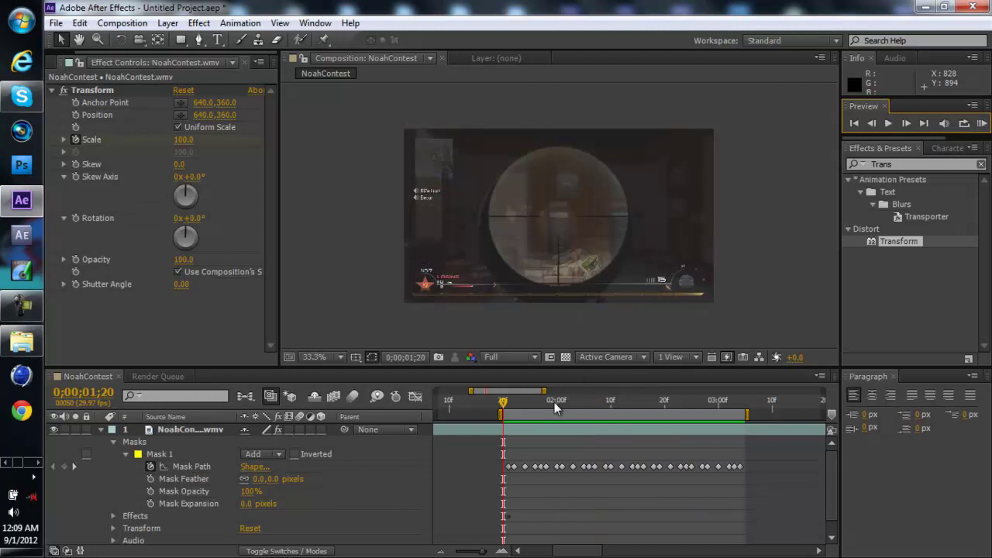
Delete a run of Mask Path keyframes so the triangle keys form spaced clusters.
left_click_drag(533, 453, 558, 472)
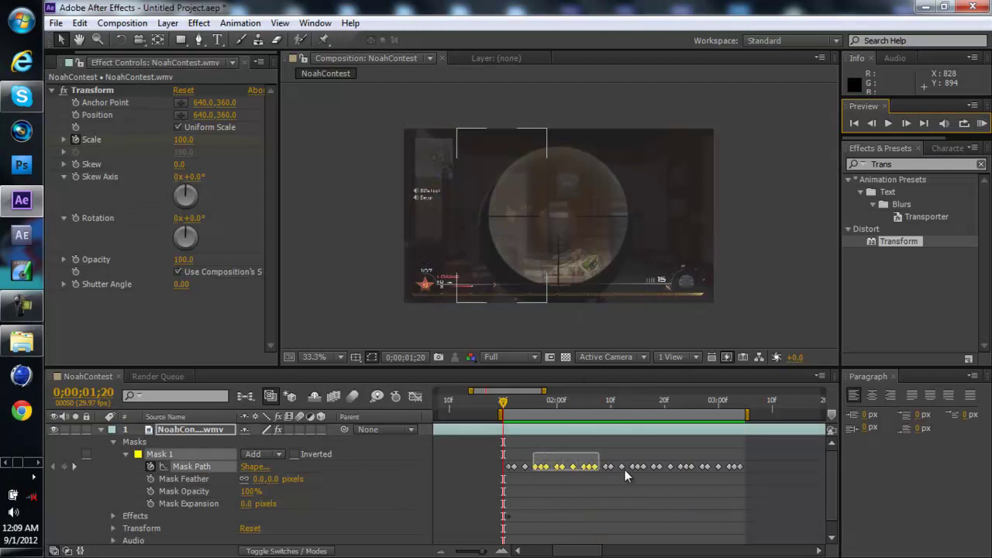
left_click_drag(625, 470, 563, 473)
key("Delete")
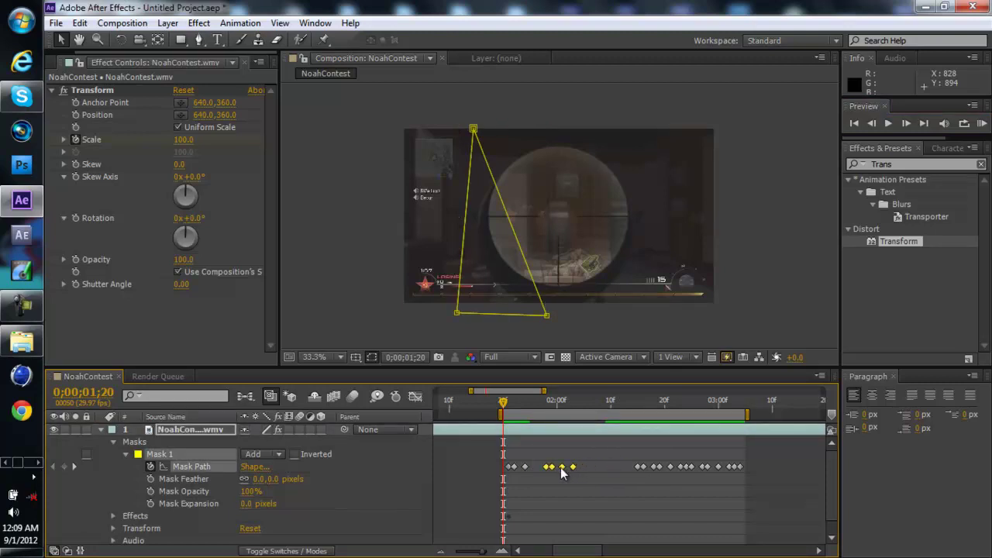
left_click_drag(634, 457, 694, 467)
left_click(673, 443)
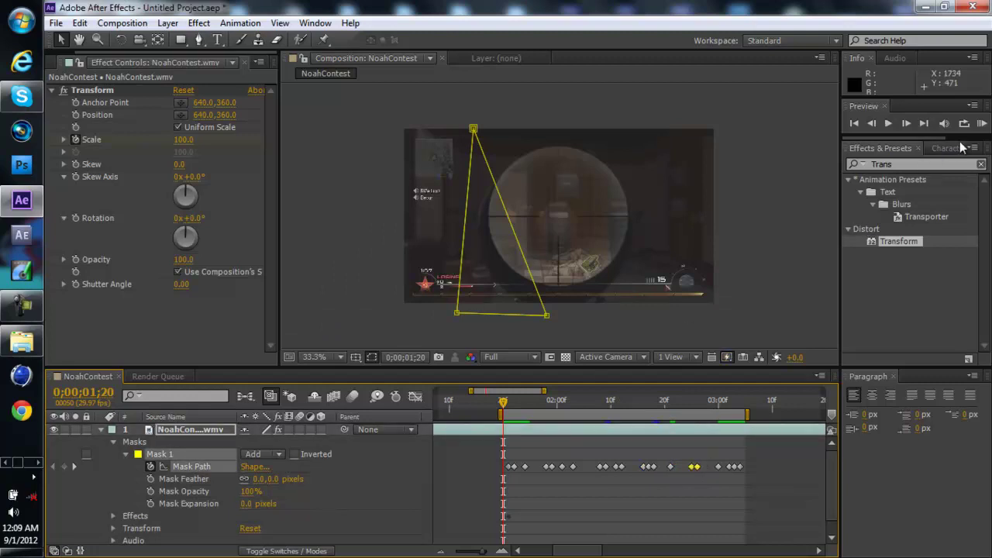
Preview the gapped flicker, then park the playhead at 01;14 and collapse layer 1.
left_click(981, 124)
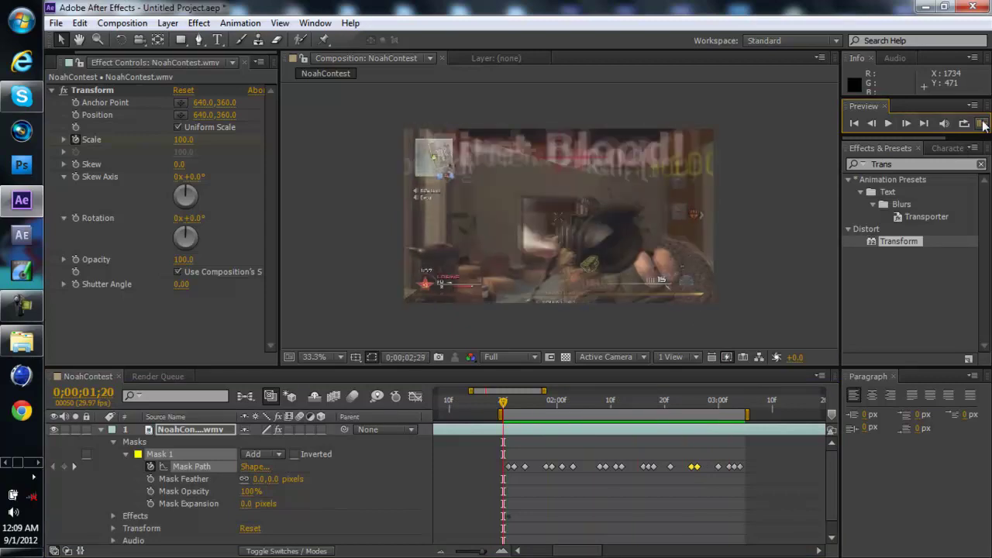
left_click(982, 123)
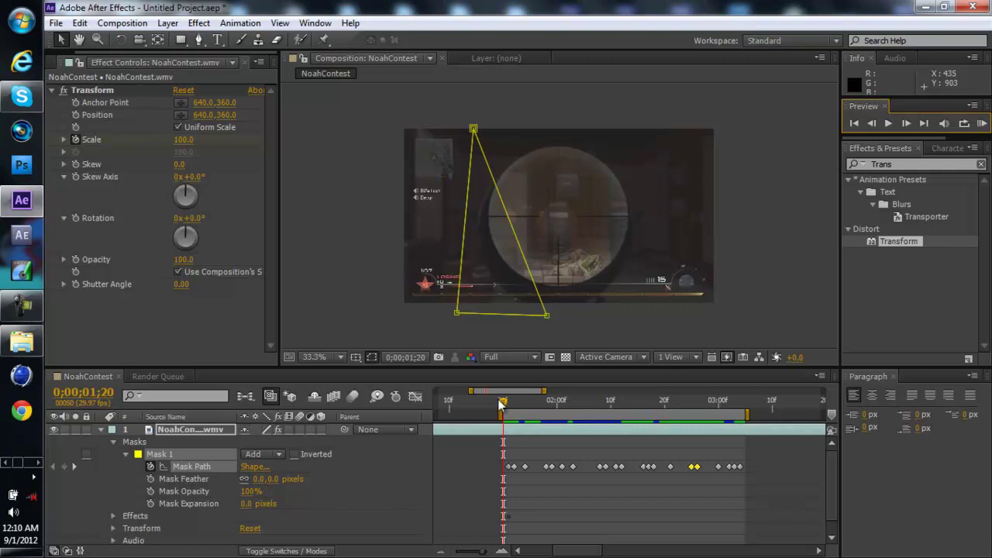
left_click(472, 402)
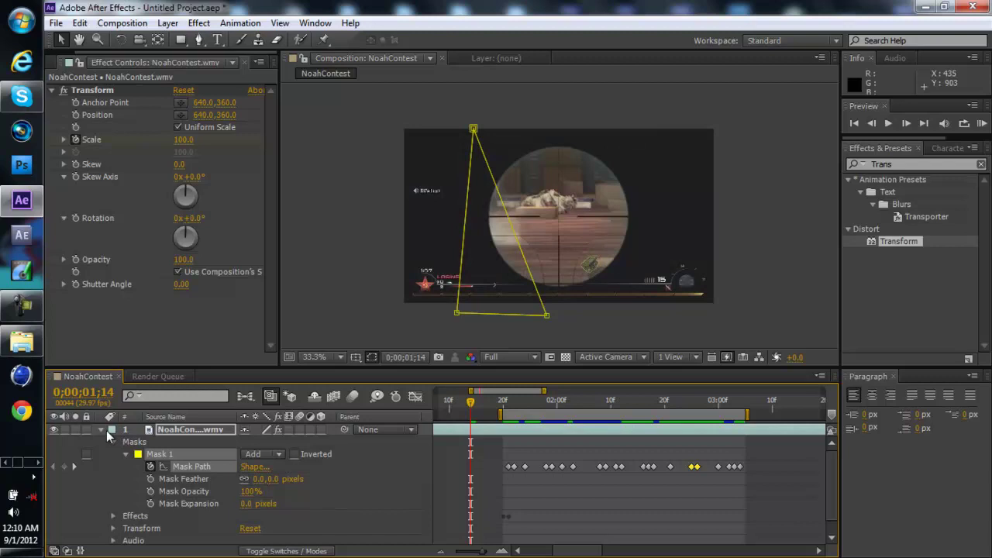
left_click(100, 429)
left_click(129, 478)
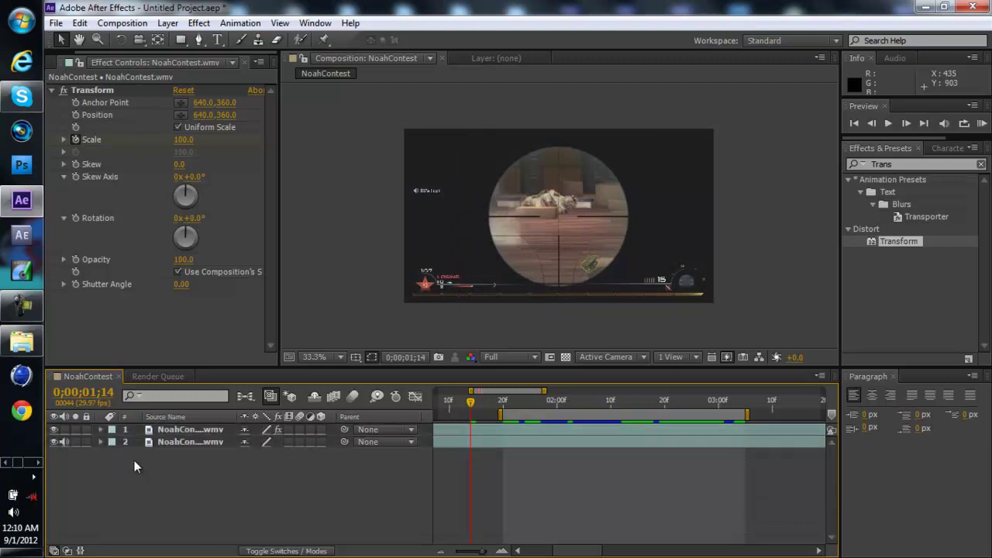